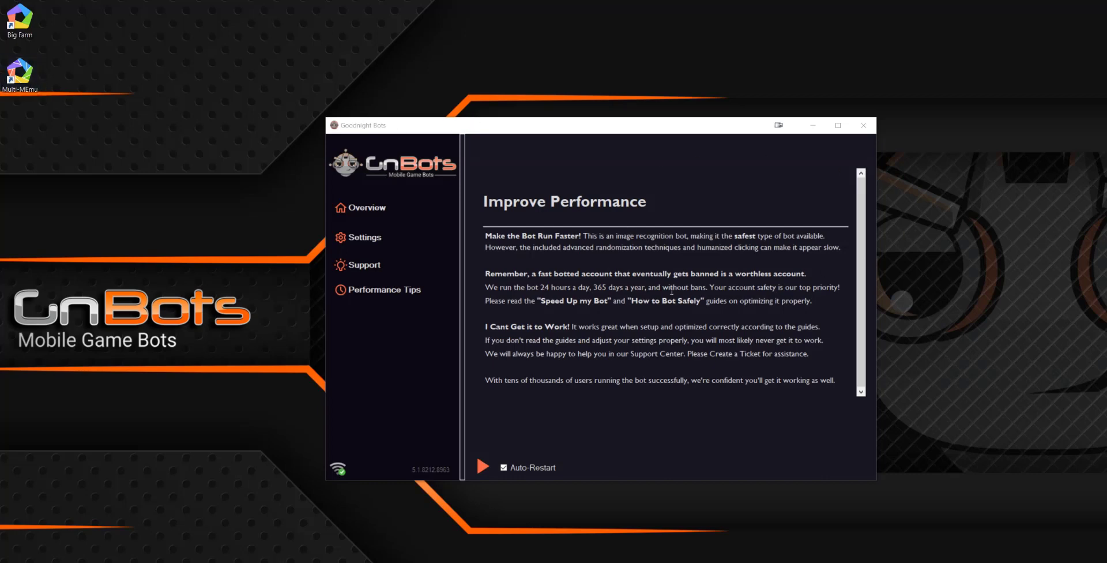
Show the bot's account list, open the Multi-MEmu instance manager, and arrange the two windows side by side.
{"action": "left_click", "coordinate": [369, 207]}
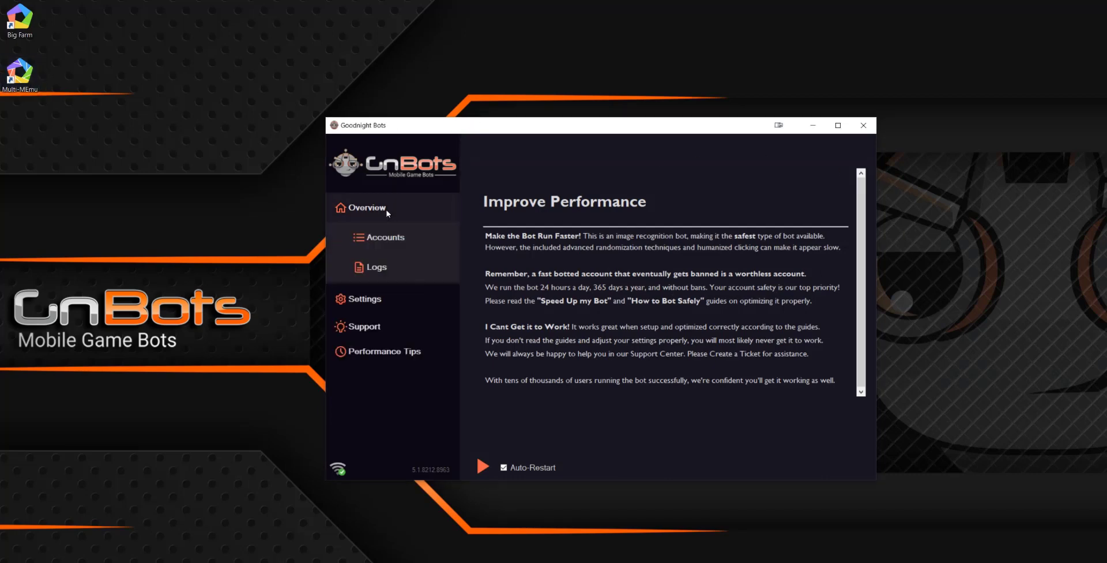
{"action": "left_click", "coordinate": [415, 238]}
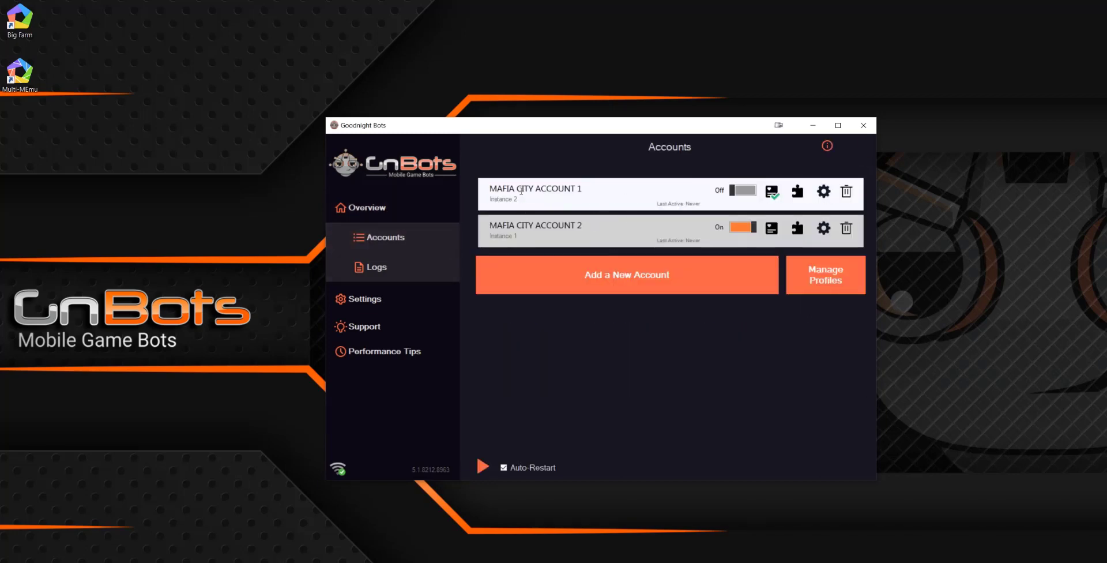
{"action": "double_click", "coordinate": [20, 72]}
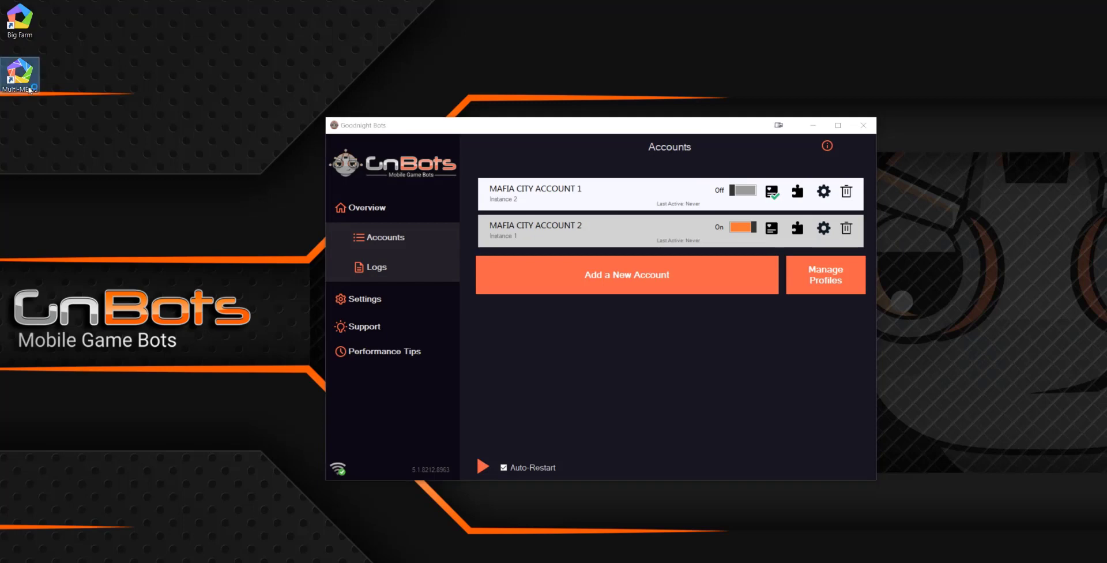
{"action": "left_click_drag", "start_coordinate": [541, 135], "coordinate": [285, 130]}
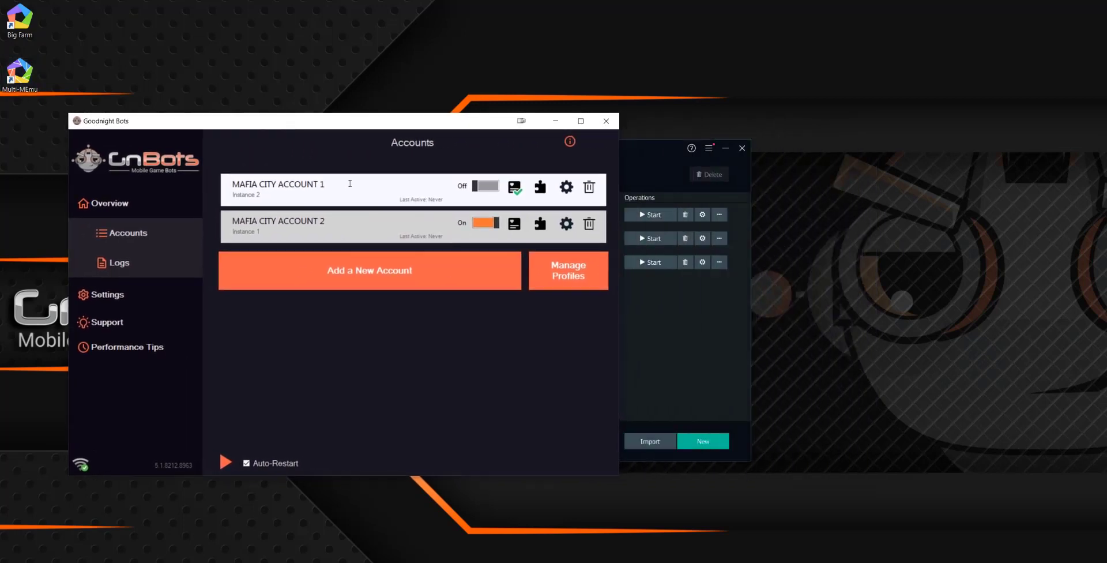
{"action": "left_click_drag", "start_coordinate": [648, 152], "coordinate": [922, 139]}
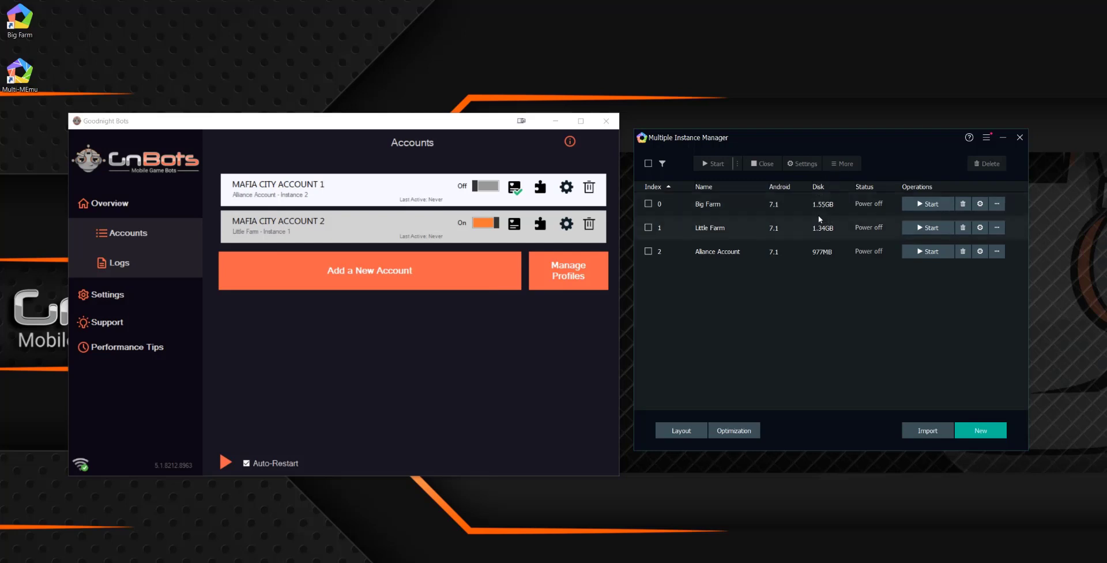
Open the action editor for MAFIA CITY ACCOUNT 1 and move it clear of the other windows.
{"action": "left_click", "coordinate": [566, 188]}
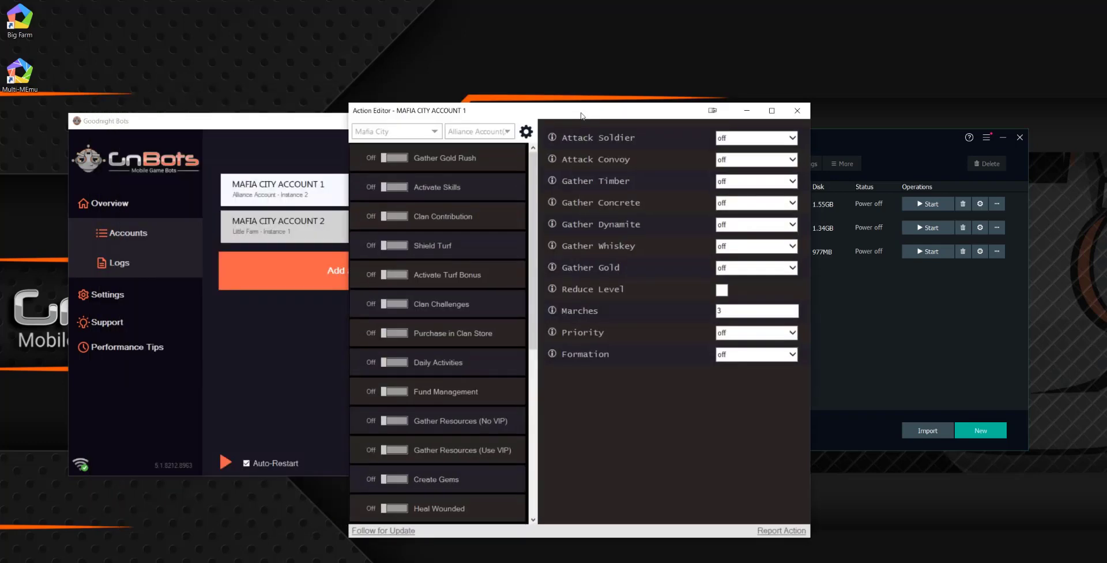
{"action": "left_click_drag", "start_coordinate": [581, 115], "coordinate": [596, 83]}
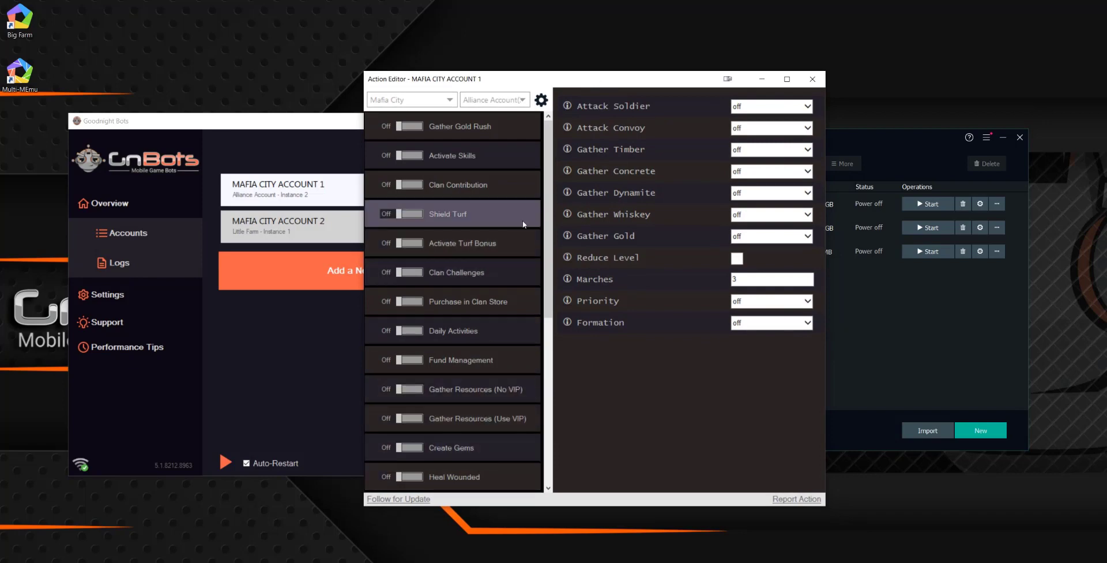
{"action": "mouse_move", "coordinate": [550, 193]}
{"action": "left_mouse_down"}
{"action": "mouse_move", "coordinate": [559, 324]}
{"action": "mouse_move", "coordinate": [550, 184]}
{"action": "left_mouse_up"}
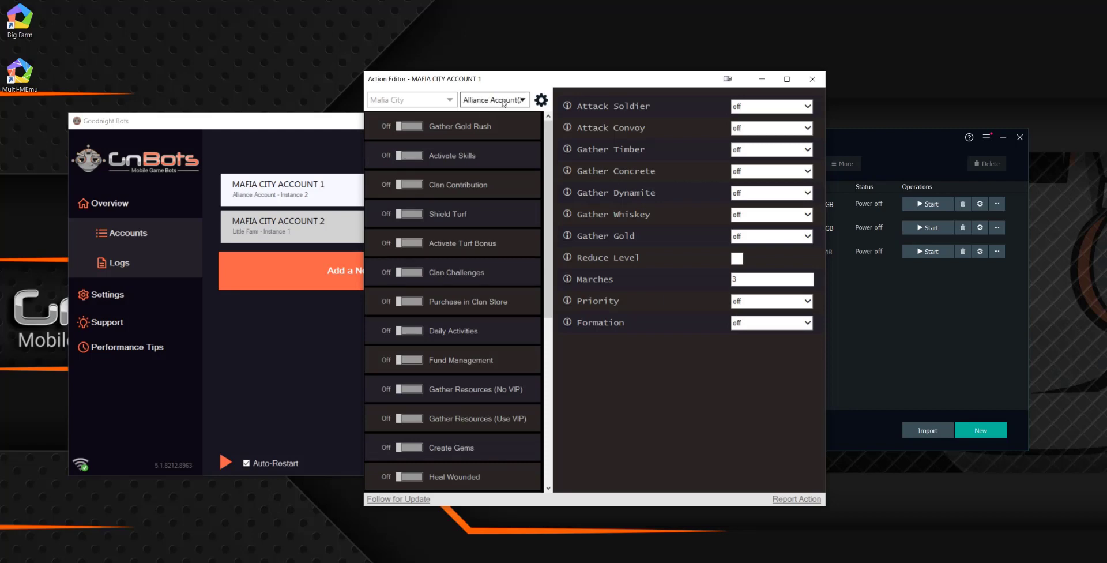
Assign MAFIA CITY ACCOUNT 1 to the Little Farm(1) instance and compare it with the instance manager's list.
{"action": "left_click", "coordinate": [503, 103]}
{"action": "left_click", "coordinate": [563, 113]}
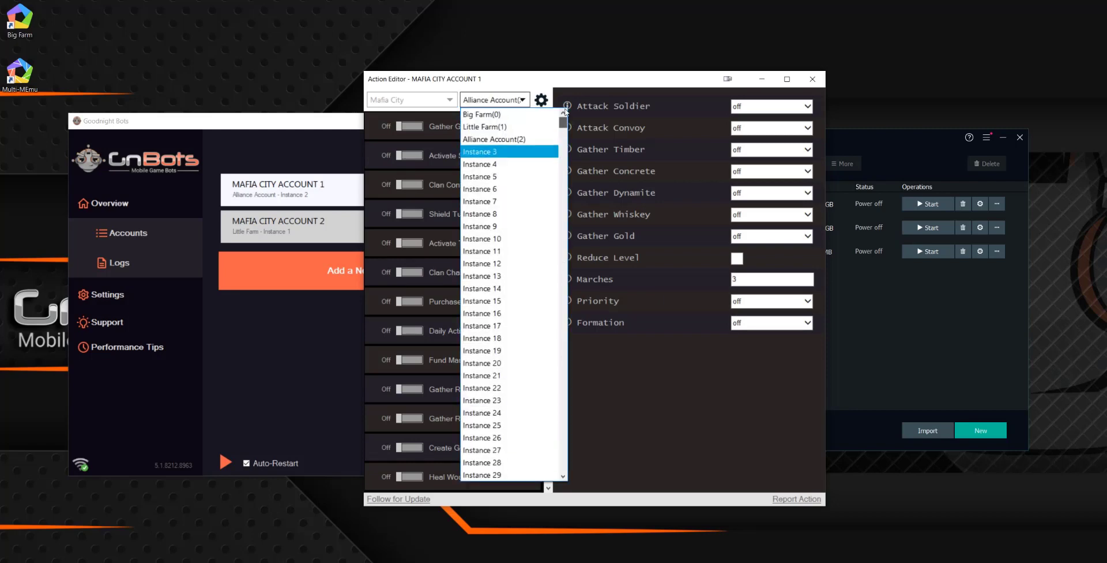
{"action": "left_click", "coordinate": [499, 126]}
{"action": "left_click", "coordinate": [856, 136]}
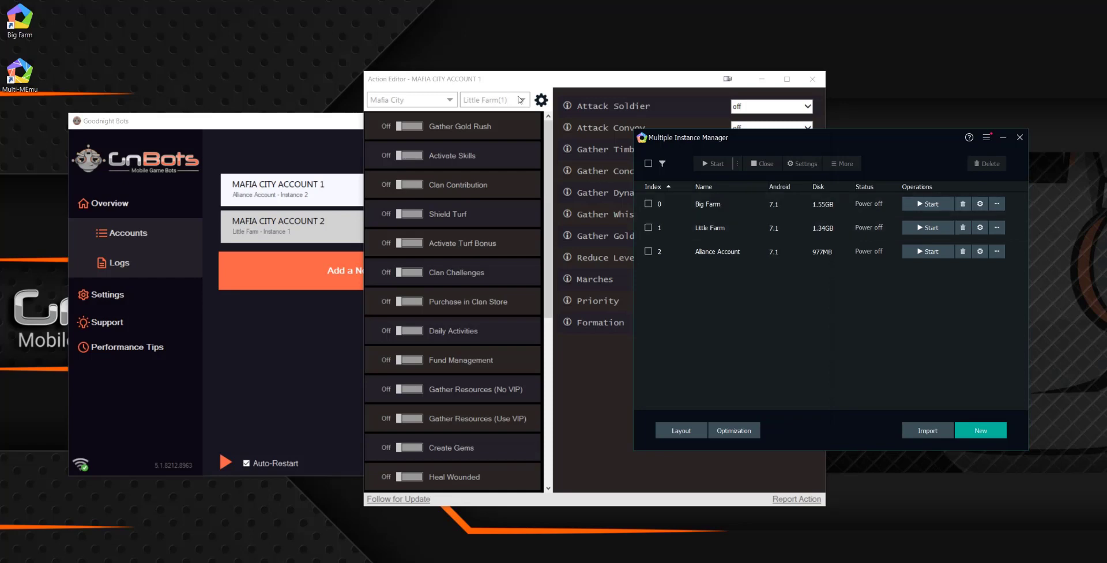
Assign MAFIA CITY ACCOUNT 1 to the Alliance Account(2) instance and check it against the instance manager's list.
{"action": "left_click", "coordinate": [495, 100]}
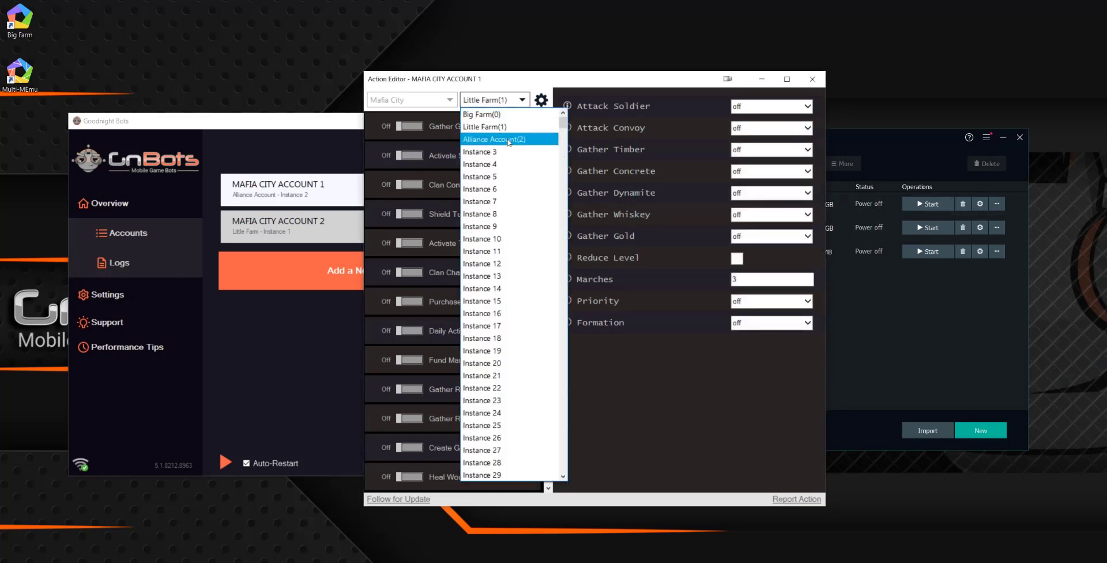
{"action": "left_click", "coordinate": [508, 141]}
{"action": "left_click", "coordinate": [870, 300]}
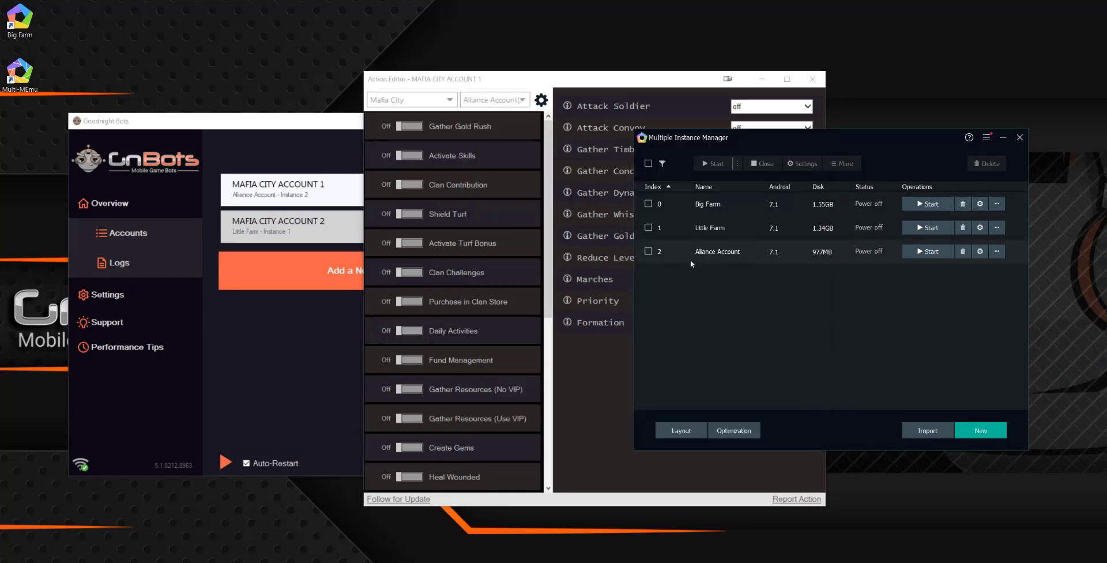
{"action": "left_click", "coordinate": [501, 99]}
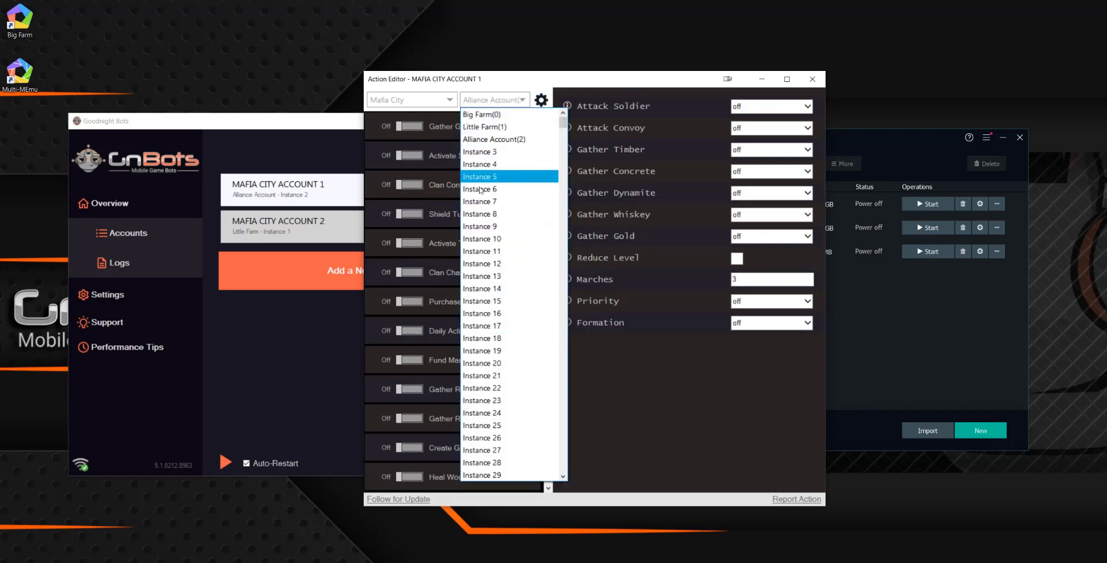
{"action": "left_click", "coordinate": [522, 96]}
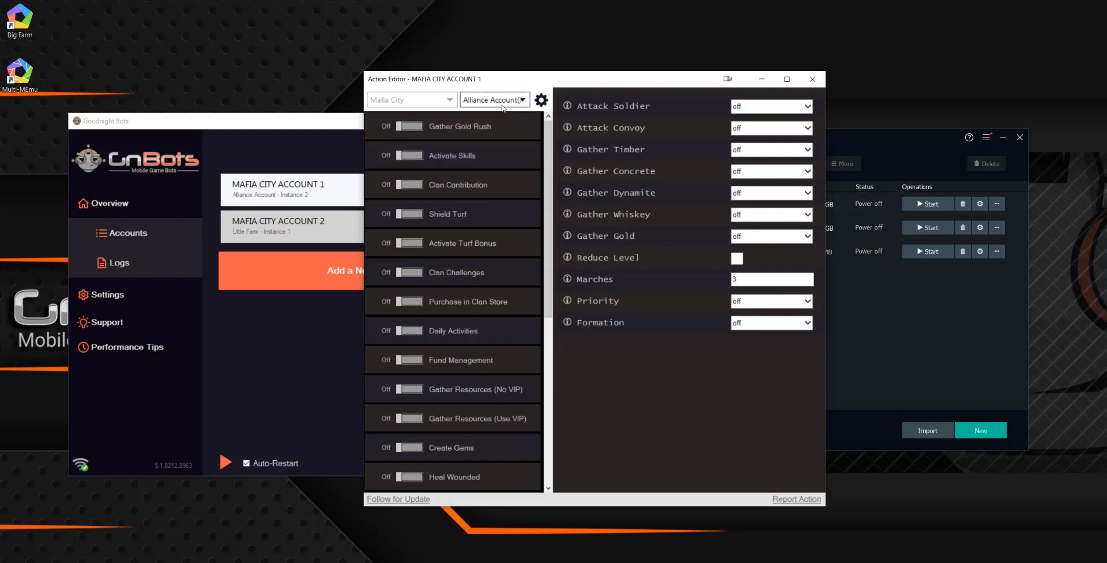
{"action": "left_click", "coordinate": [508, 100]}
{"action": "scroll", "coordinate": [522, 191], "scroll_direction": "up", "scroll_amount": 1}
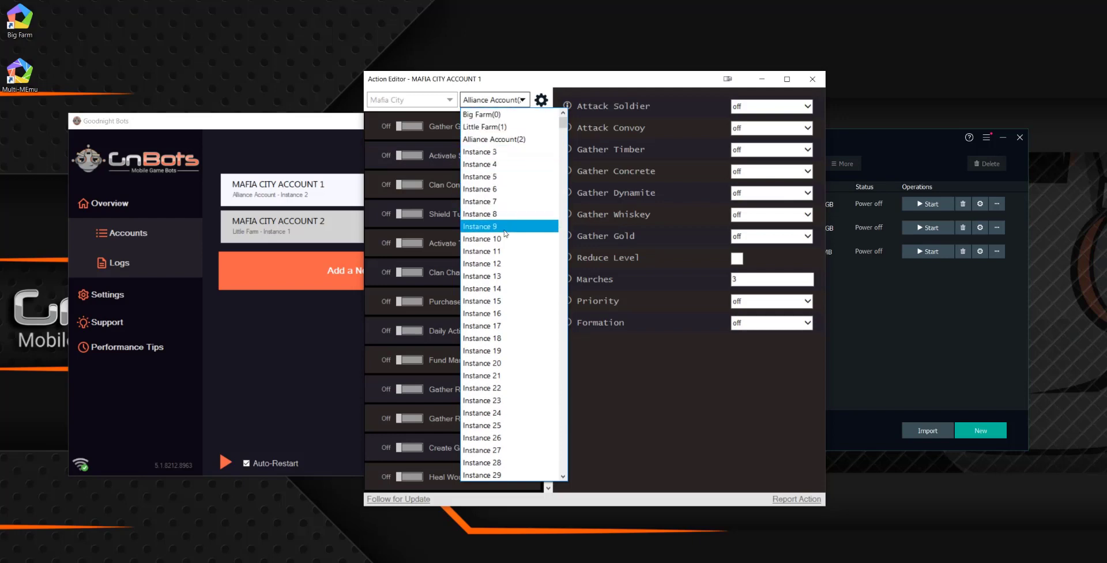
{"action": "left_click", "coordinate": [512, 102]}
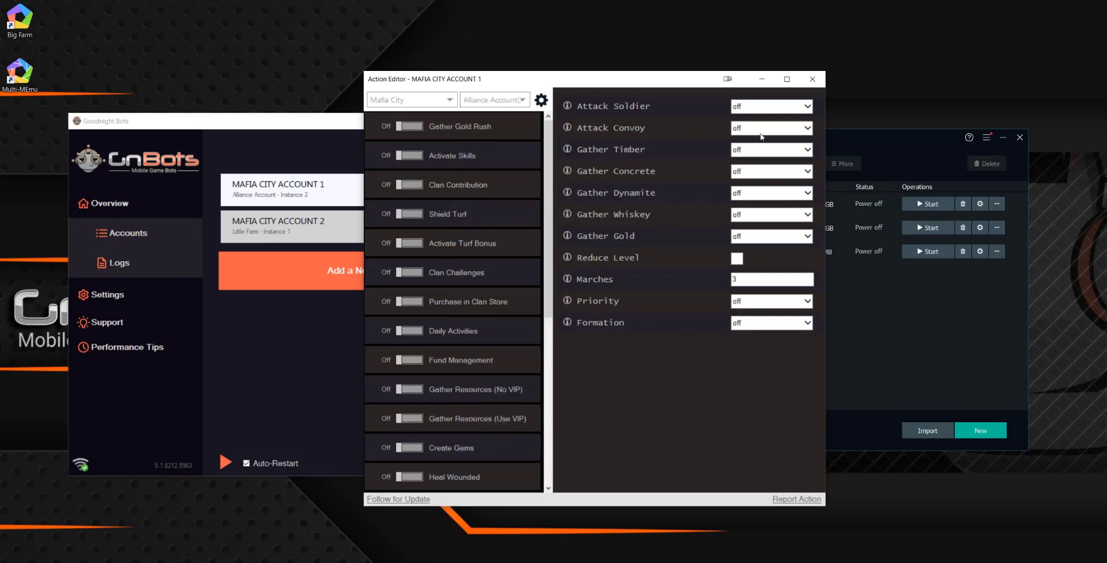
Close the Multiple Instance Manager and reposition the action editor window.
{"action": "left_click", "coordinate": [918, 146]}
{"action": "left_click", "coordinate": [1019, 137]}
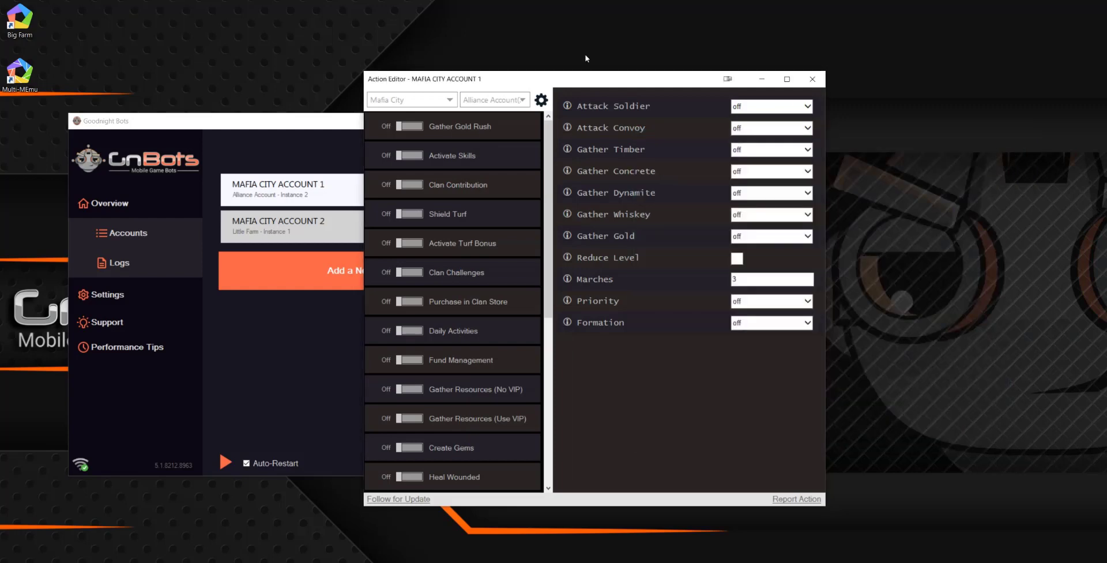
{"action": "left_click_drag", "start_coordinate": [568, 84], "coordinate": [520, 90]}
Change the game for MAFIA CITY ACCOUNT 1 to Guns of Glory.
{"action": "left_click", "coordinate": [391, 109]}
{"action": "scroll", "coordinate": [398, 165], "scroll_direction": "up", "scroll_amount": 1}
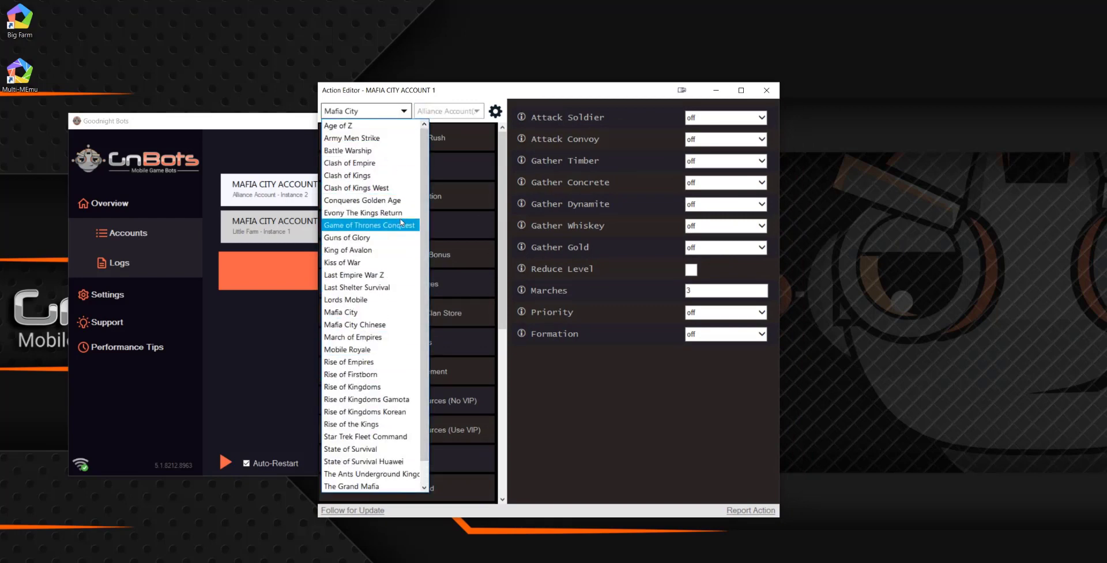
{"action": "scroll", "coordinate": [429, 175], "scroll_direction": "down", "scroll_amount": 1}
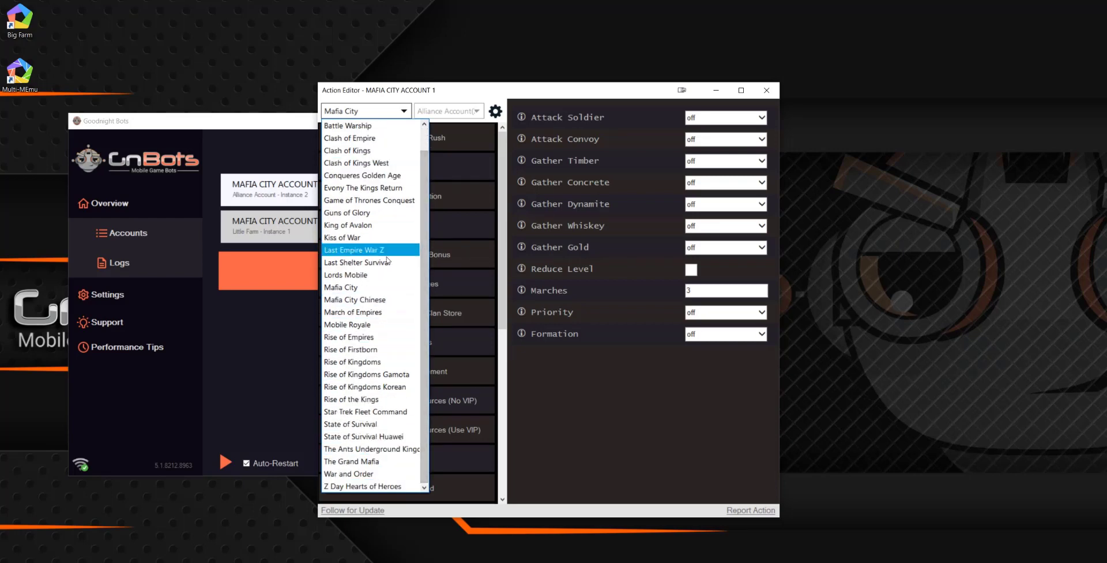
{"action": "left_click", "coordinate": [377, 211]}
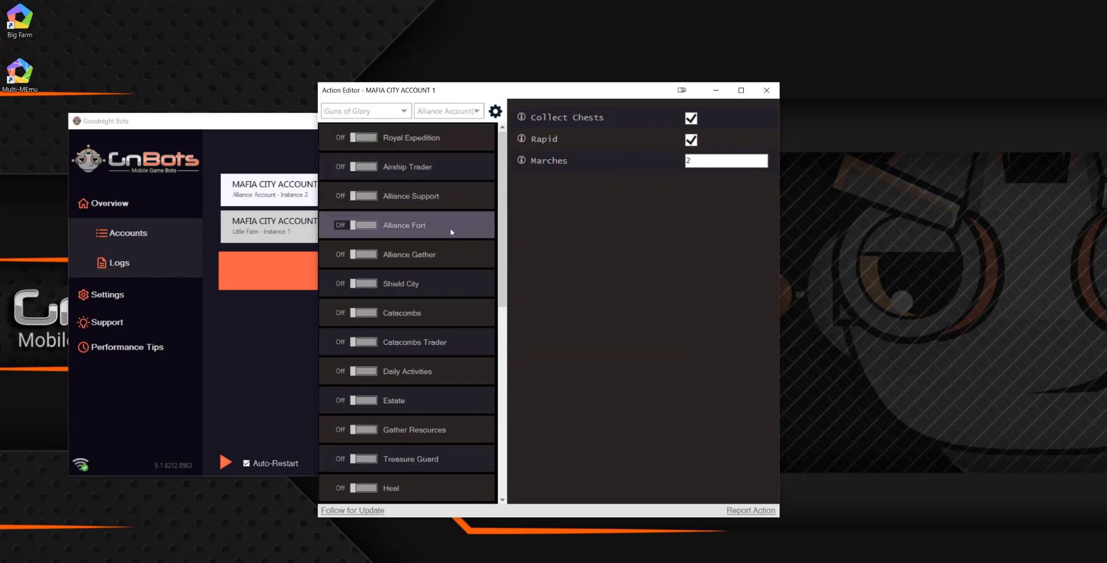
Examine the account-specific settings and the descriptions of the Airship Trader action's options.
{"action": "mouse_move", "coordinate": [502, 248]}
{"action": "left_mouse_down"}
{"action": "mouse_move", "coordinate": [506, 425]}
{"action": "mouse_move", "coordinate": [502, 231]}
{"action": "left_mouse_up"}
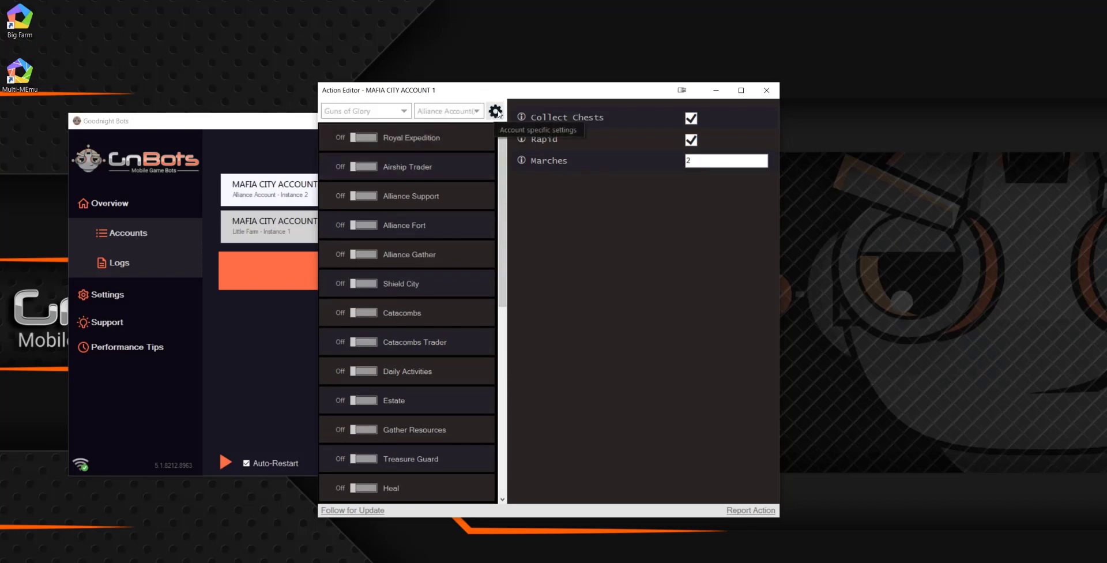
{"action": "left_click", "coordinate": [497, 112]}
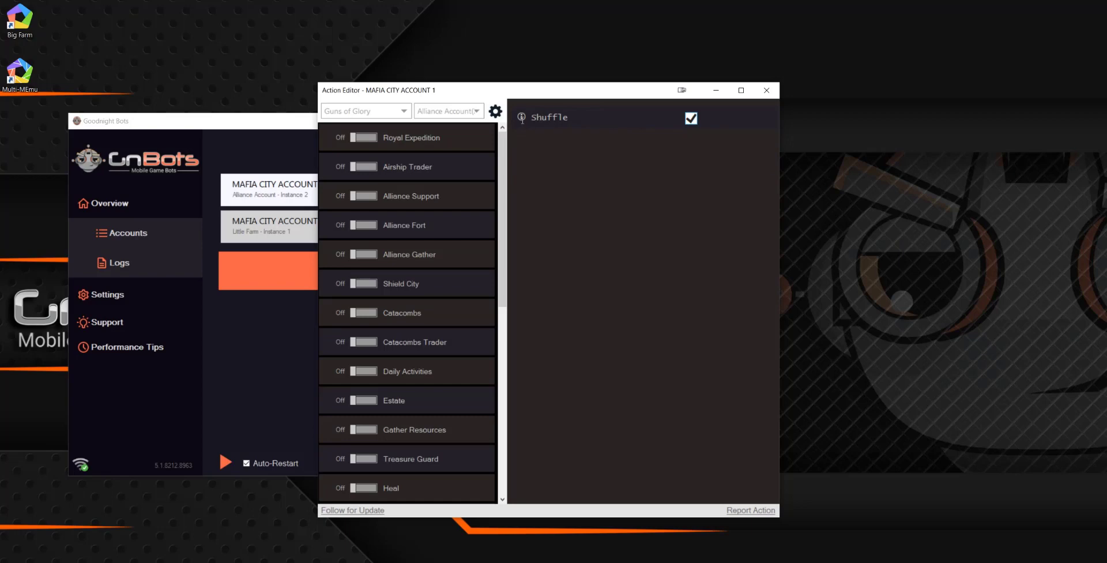
{"action": "left_click", "coordinate": [452, 156]}
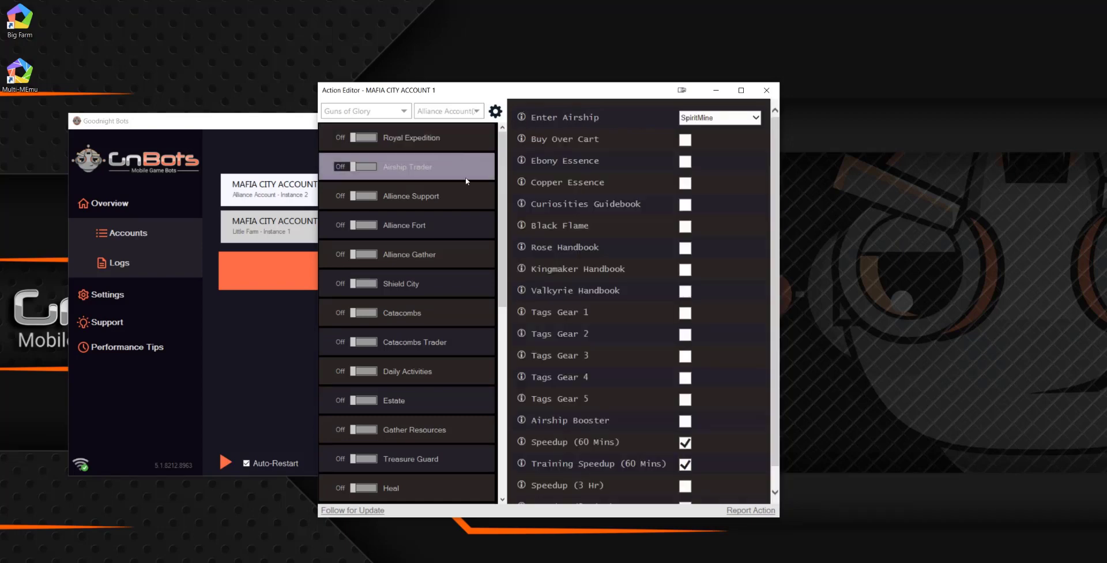
{"action": "mouse_move", "coordinate": [523, 183]}
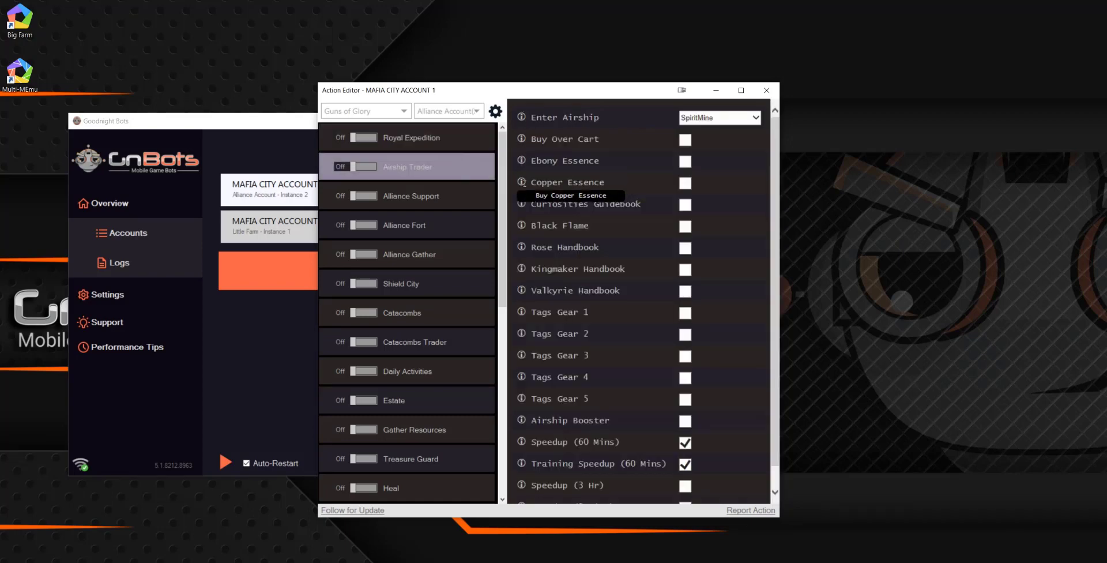
{"action": "mouse_move", "coordinate": [523, 205]}
{"action": "mouse_move", "coordinate": [522, 226]}
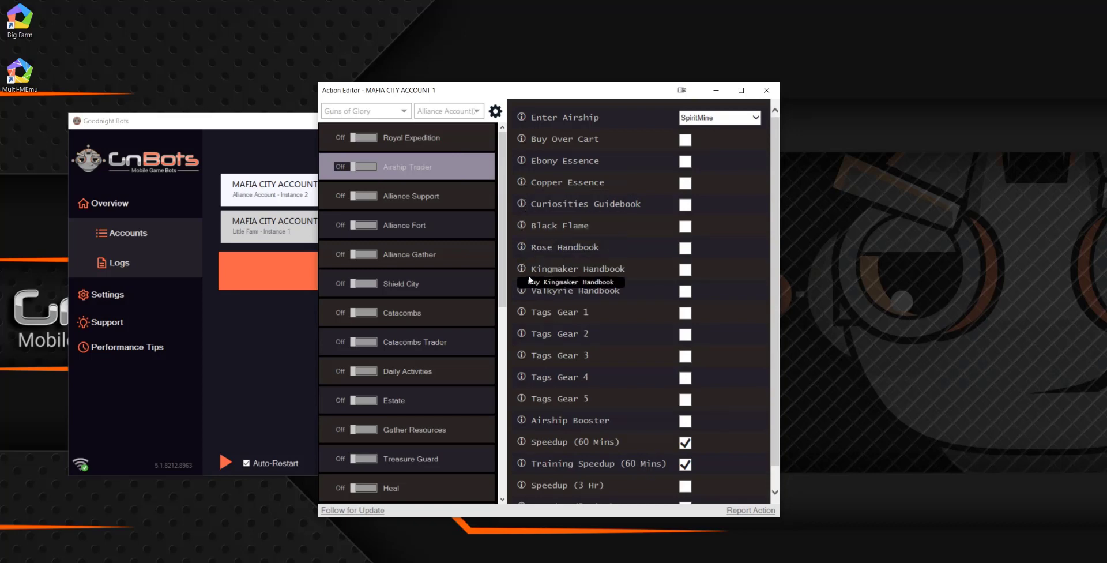
In the Gather Resources action, turn off Equalize and Reduce Level and set Gather Food to 1.
{"action": "left_click", "coordinate": [415, 430]}
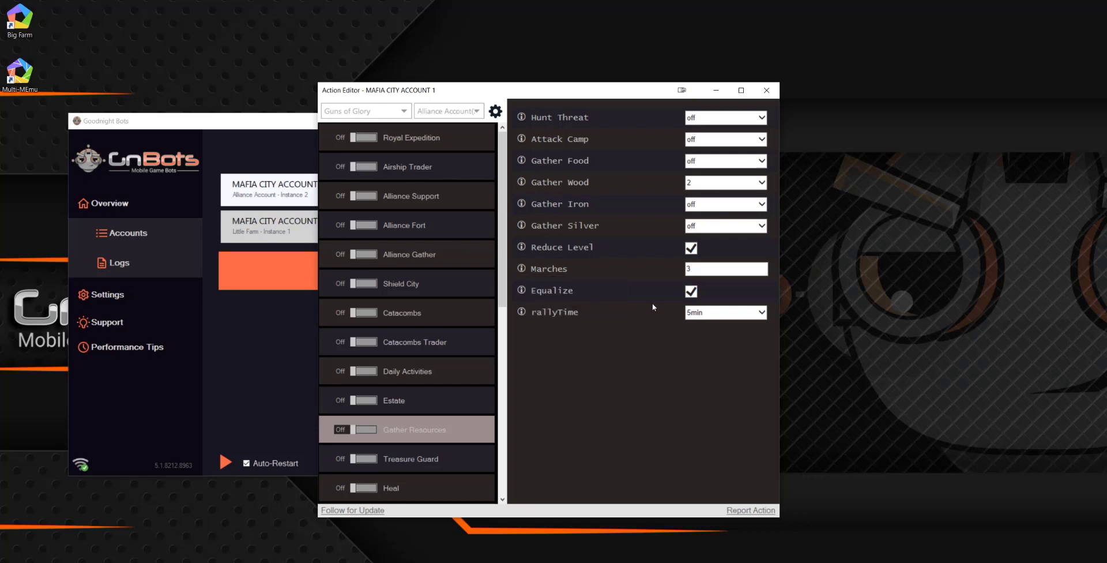
{"action": "left_click", "coordinate": [692, 292]}
{"action": "left_click", "coordinate": [709, 165]}
{"action": "left_click", "coordinate": [753, 139]}
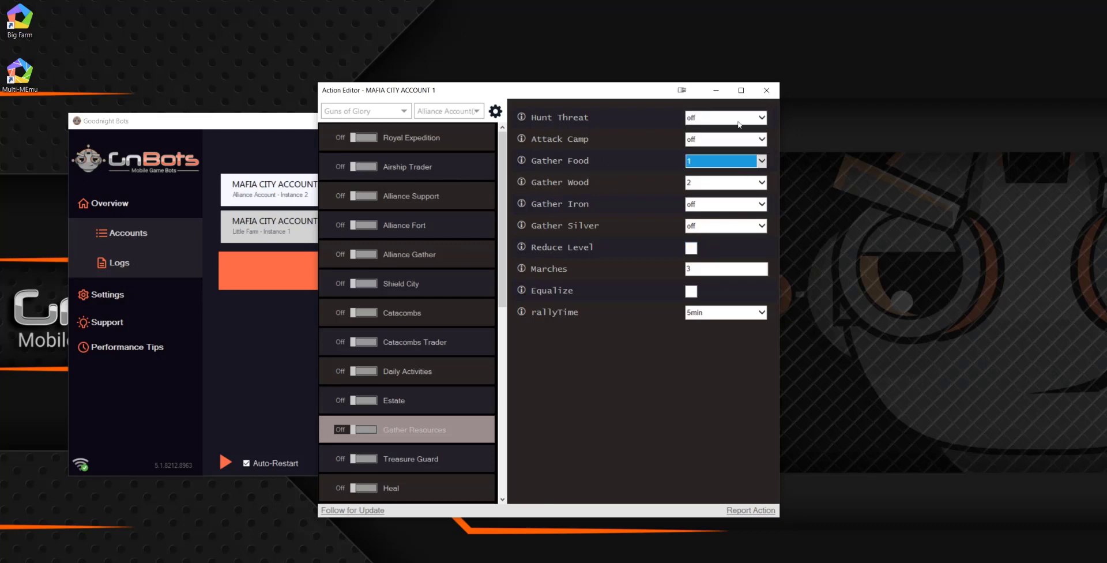
Set Gather Food to 4 and Gather Wood to 5 in the Gather Resources action.
{"action": "left_click", "coordinate": [725, 166]}
{"action": "left_click", "coordinate": [706, 168]}
{"action": "left_click", "coordinate": [707, 165]}
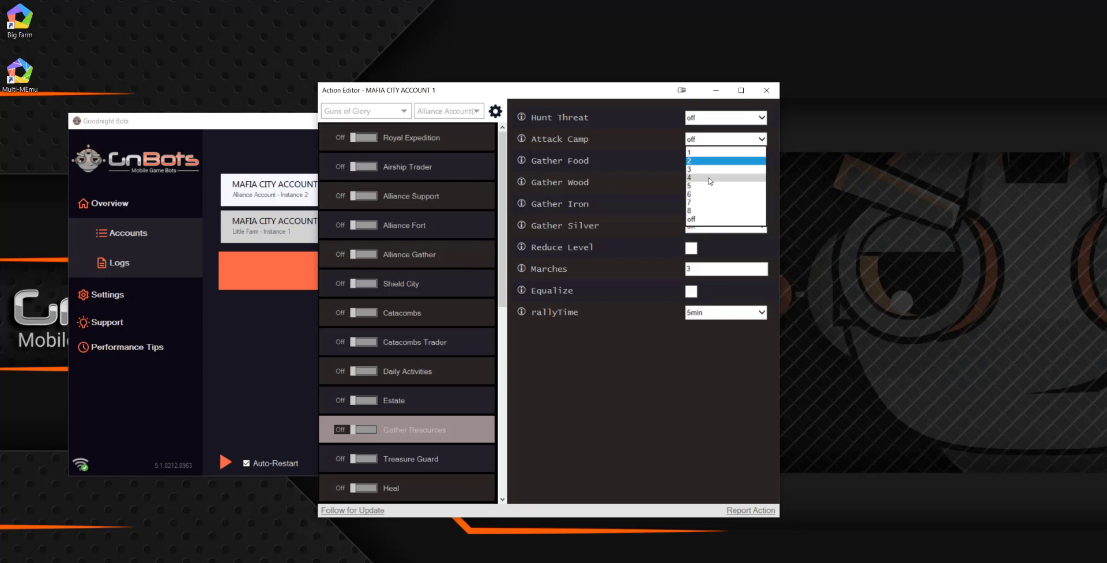
{"action": "left_click", "coordinate": [709, 178]}
{"action": "left_click", "coordinate": [728, 185]}
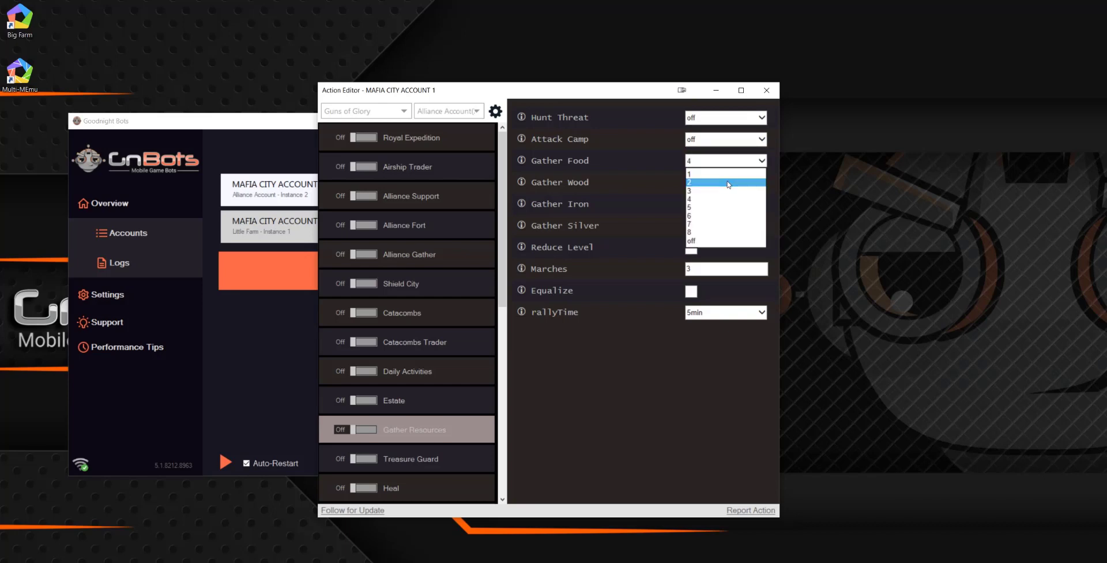
{"action": "left_click", "coordinate": [726, 206]}
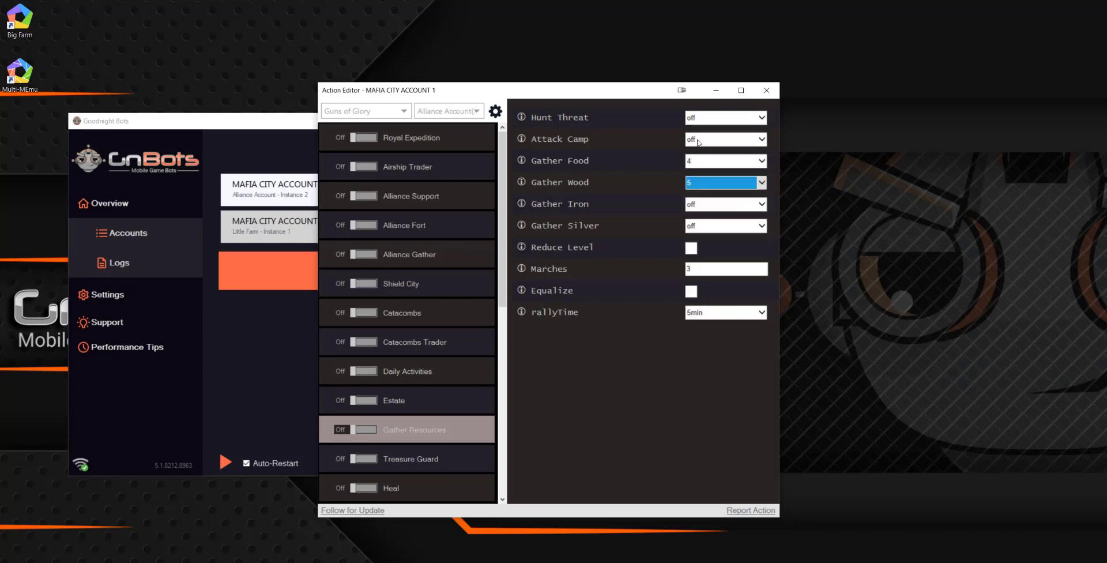
Set Gather Silver to 6 and enable Reduce Level for the Gather Resources action.
{"action": "left_click", "coordinate": [698, 229]}
{"action": "left_click", "coordinate": [732, 228]}
{"action": "left_click", "coordinate": [691, 249]}
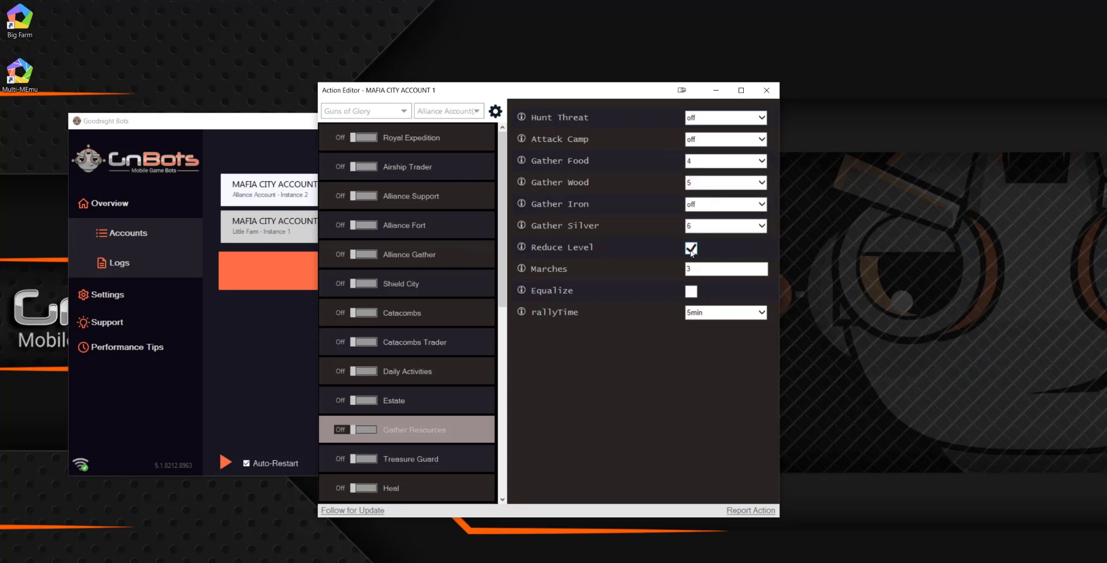
Set the number of marches for the Gather Resources action to 4.
{"action": "left_click", "coordinate": [730, 271]}
{"action": "type", "text": "4"}
{"action": "key", "text": "Tab"}
Set the Shield City action's Try Shielding value to 3.
{"action": "left_click", "coordinate": [408, 291]}
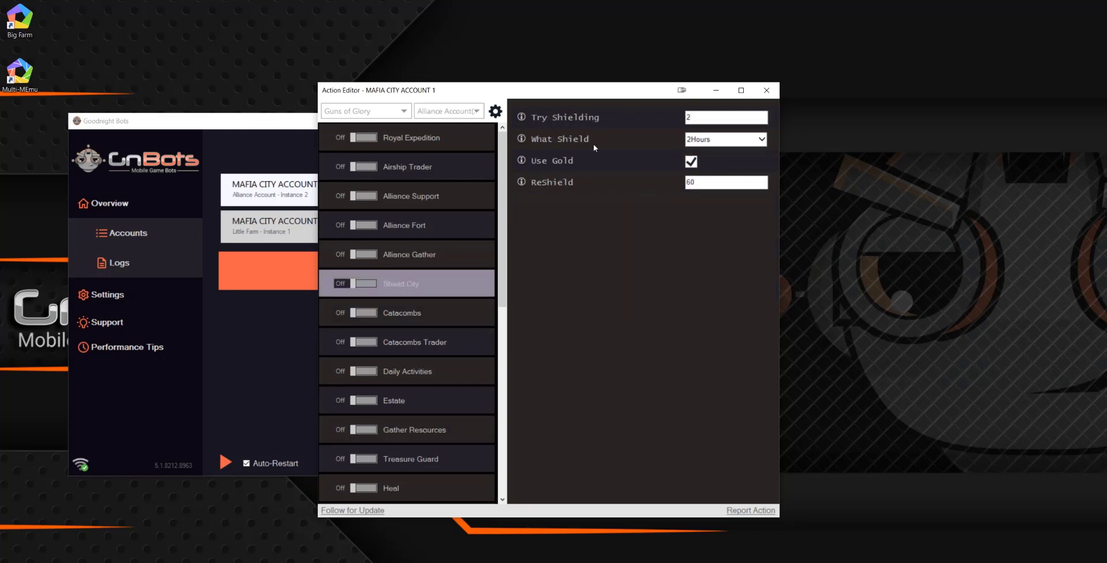
{"action": "left_click", "coordinate": [703, 117]}
{"action": "type", "text": "3"}
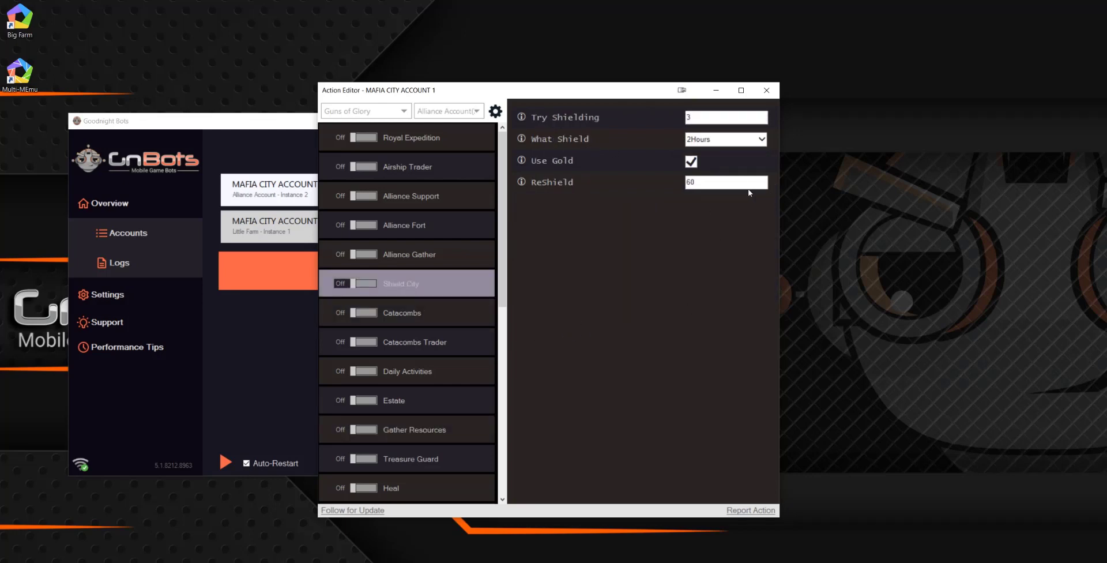
View the Alliance Fort action's options and check the game selection list without changing the game.
{"action": "left_click", "coordinate": [426, 234]}
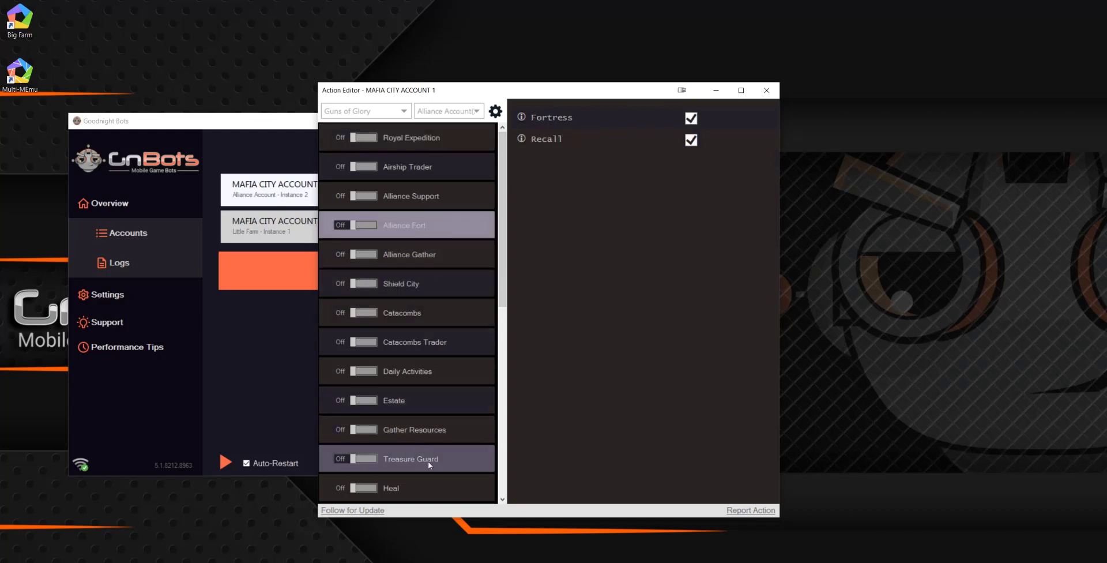
{"action": "left_click", "coordinate": [373, 113]}
{"action": "left_click", "coordinate": [375, 114]}
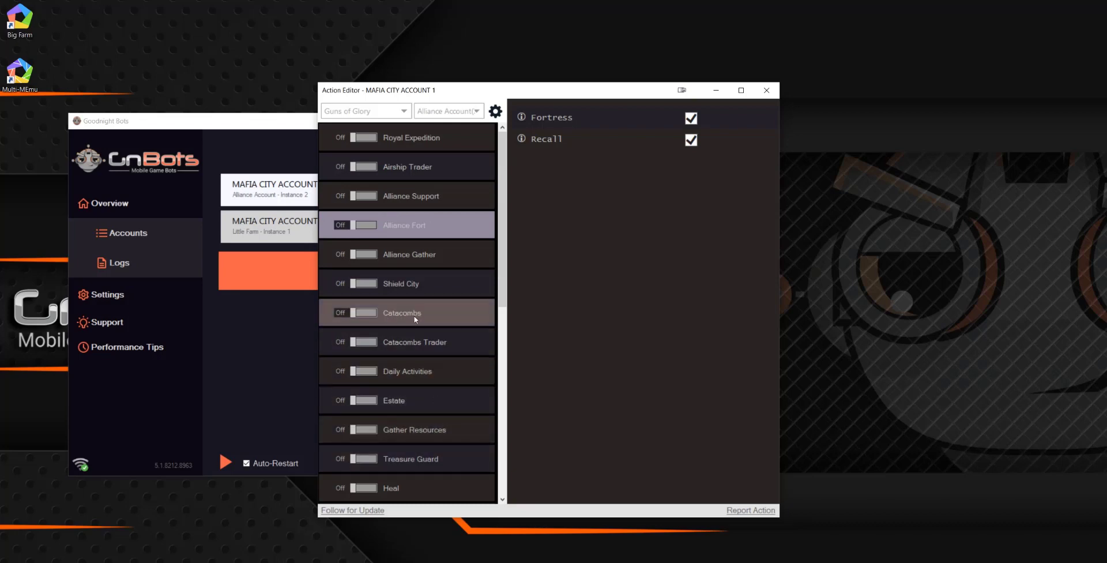
Turn on the Gather Resources action for MAFIA CITY ACCOUNT 1.
{"action": "scroll", "coordinate": [412, 308], "scroll_direction": "down", "scroll_amount": 3}
{"action": "scroll", "coordinate": [415, 317], "scroll_direction": "up", "scroll_amount": 3}
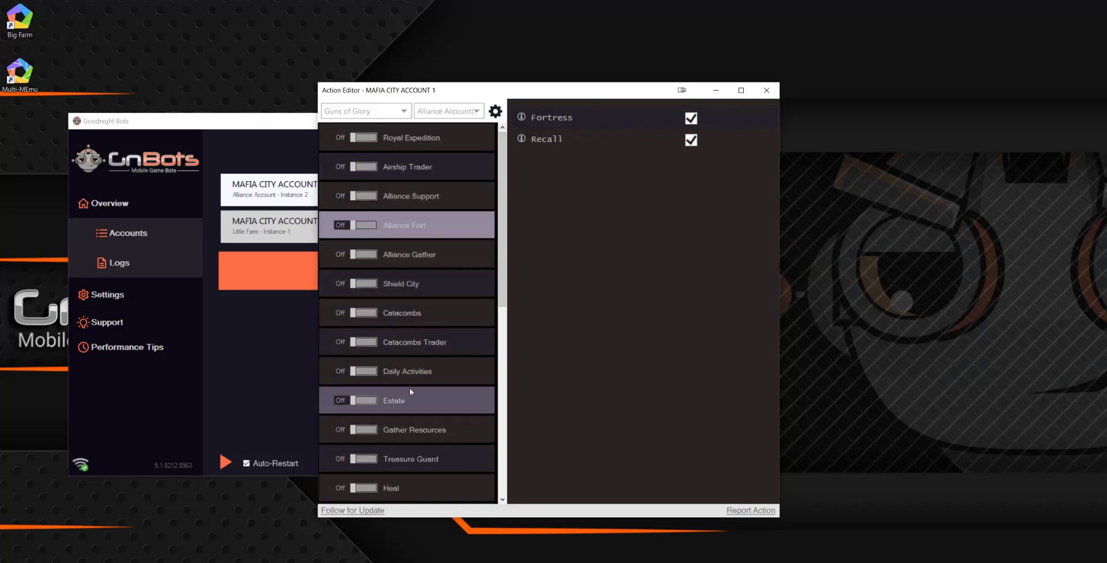
{"action": "left_click", "coordinate": [441, 439]}
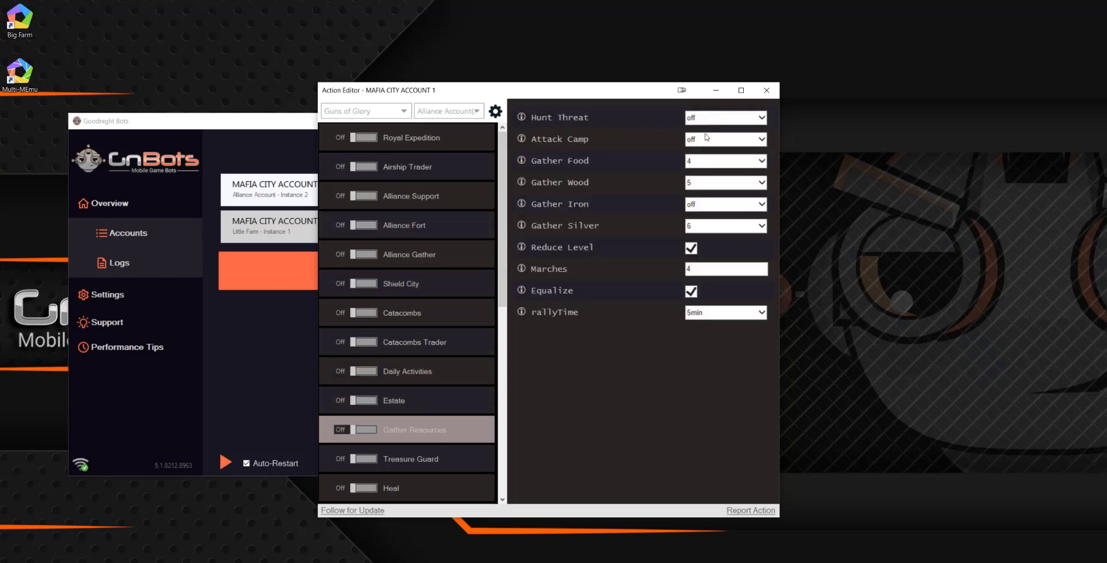
{"action": "left_click", "coordinate": [365, 429]}
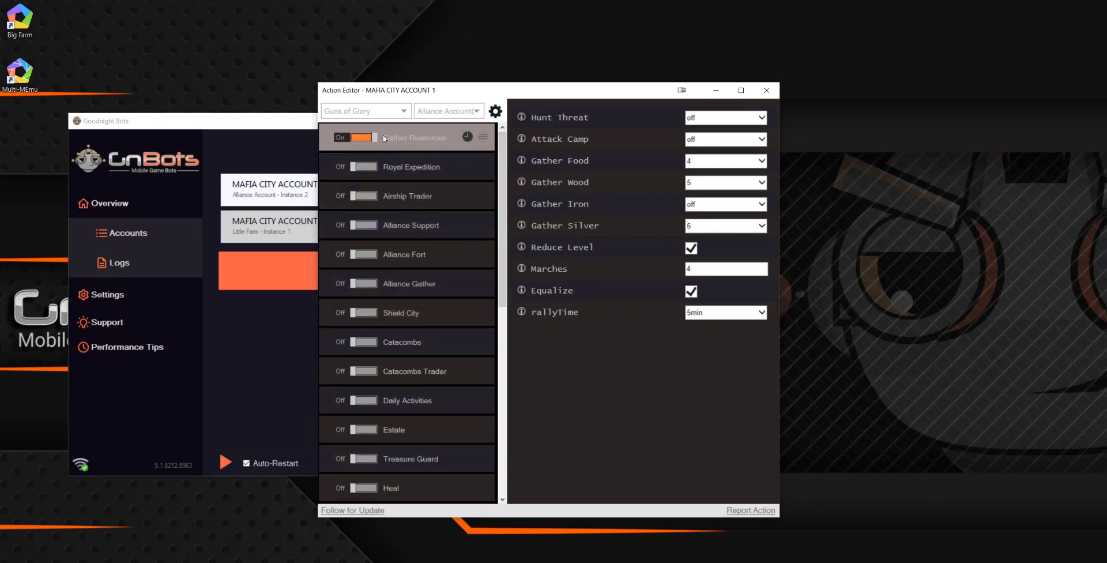
Turn on the Royal Expedition action, leaving Shield City and Alliance Gather off after toggling them.
{"action": "left_click", "coordinate": [372, 316]}
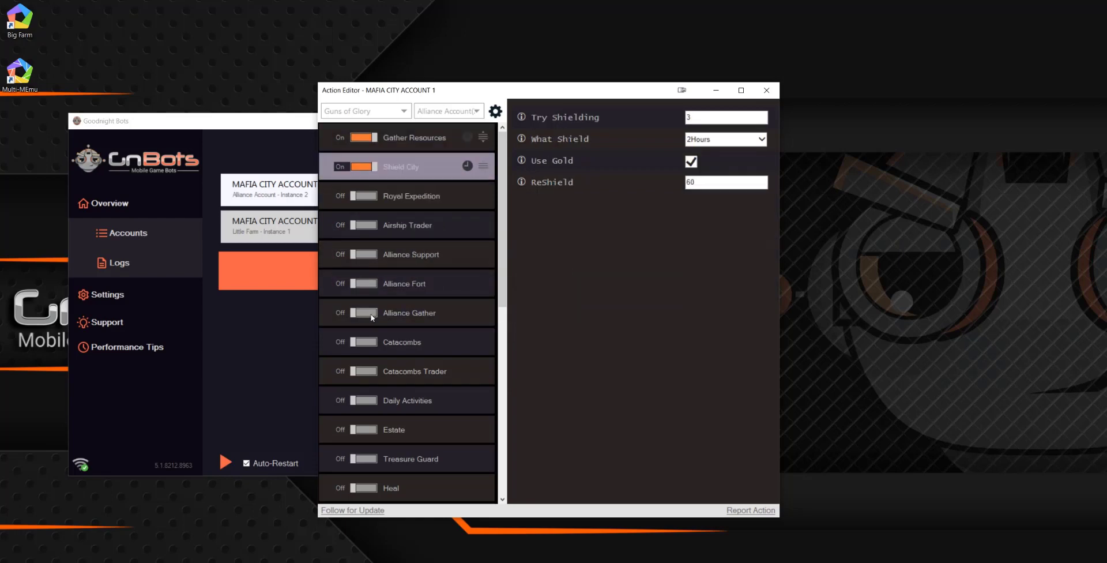
{"action": "left_click", "coordinate": [372, 167]}
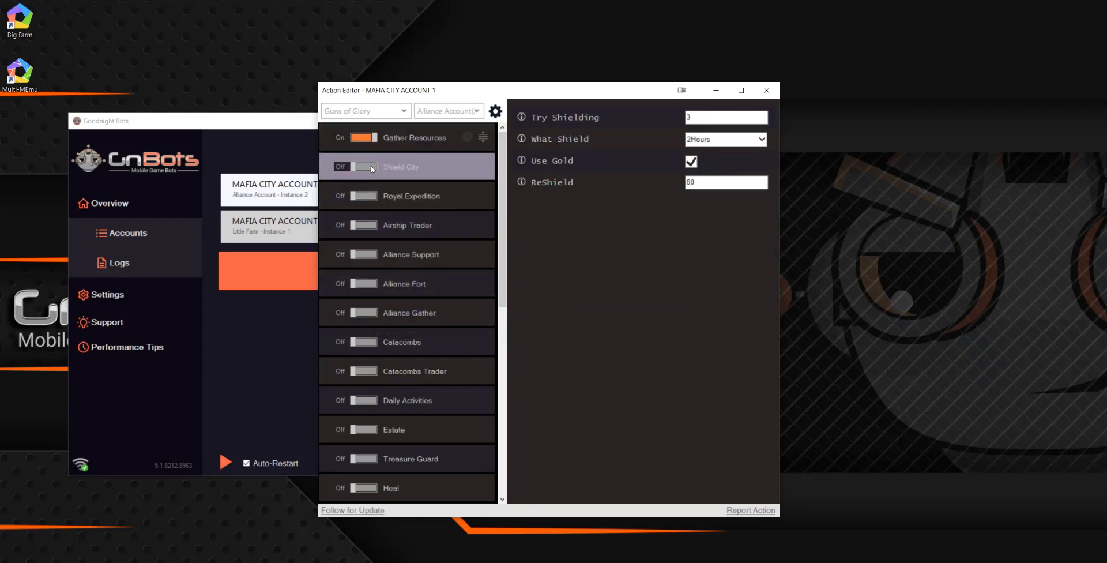
{"action": "left_click", "coordinate": [367, 310]}
{"action": "left_click", "coordinate": [369, 225]}
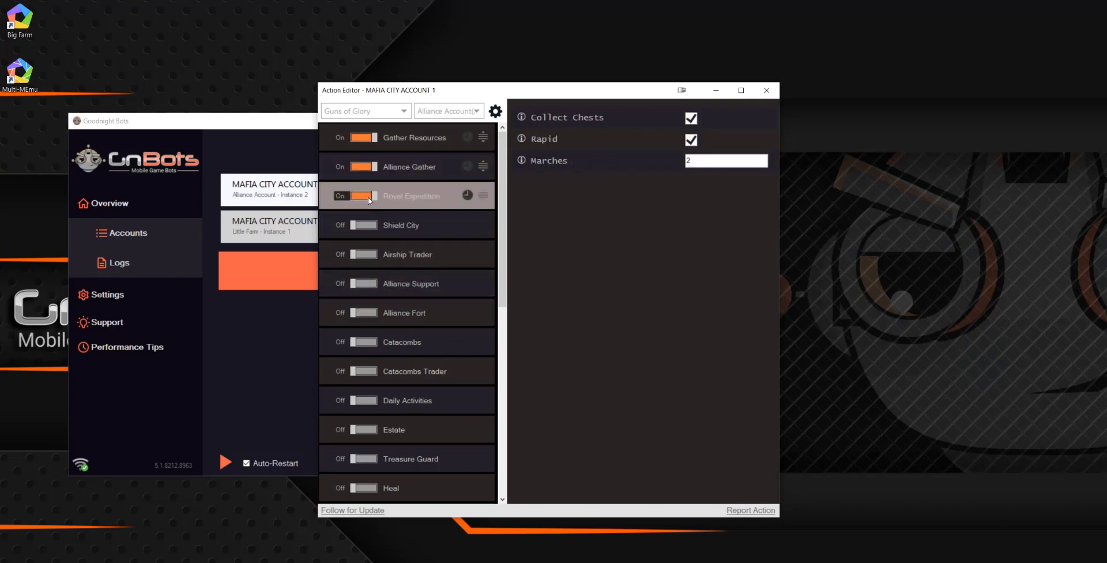
{"action": "left_click", "coordinate": [372, 167]}
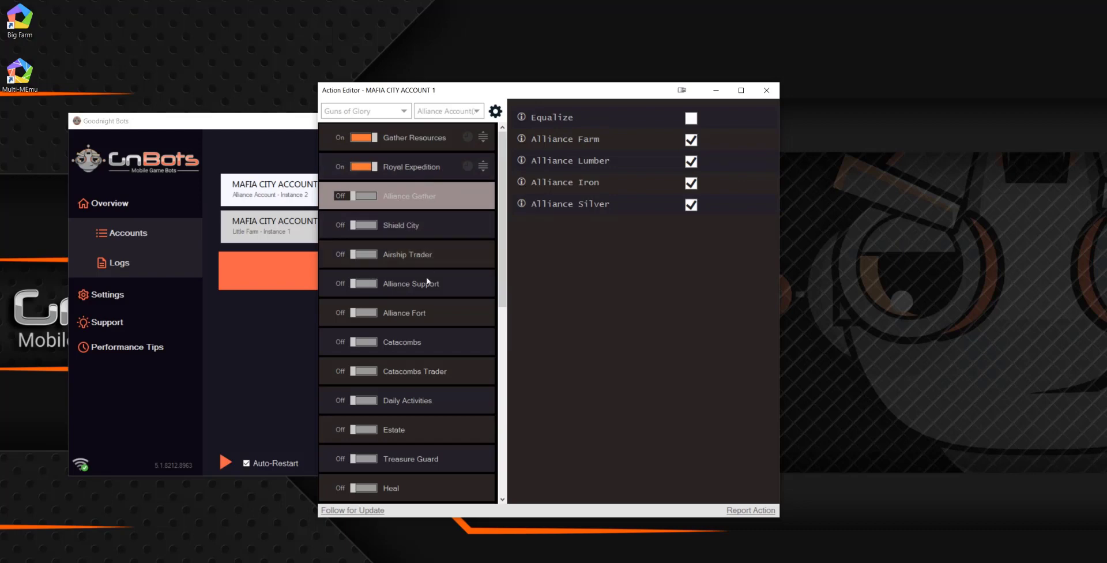
Turn on the Alliance Fort, Catacombs Trader, Daily Activities and Estate actions.
{"action": "left_click", "coordinate": [364, 312]}
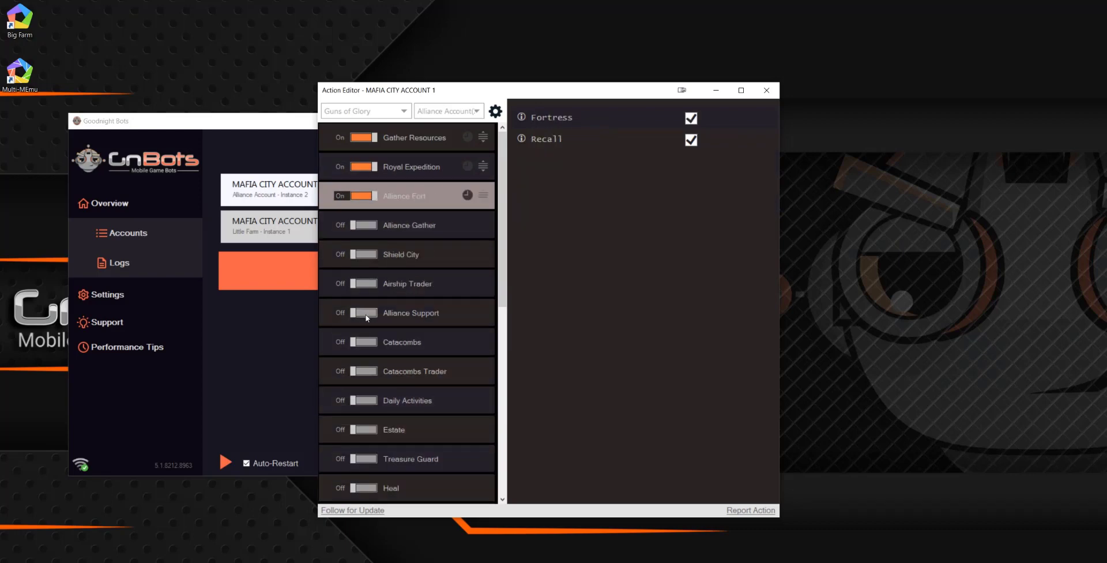
{"action": "left_click", "coordinate": [369, 376]}
{"action": "left_click", "coordinate": [372, 400]}
{"action": "left_click", "coordinate": [375, 430]}
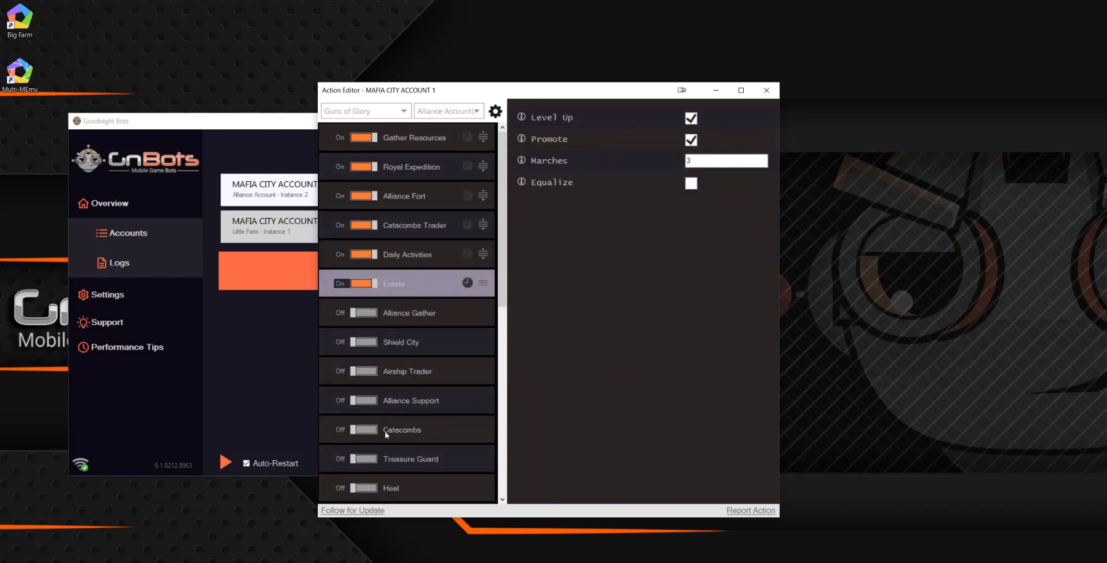
Review the options of each enabled action from Gather Resources down to Estate.
{"action": "left_click", "coordinate": [465, 142]}
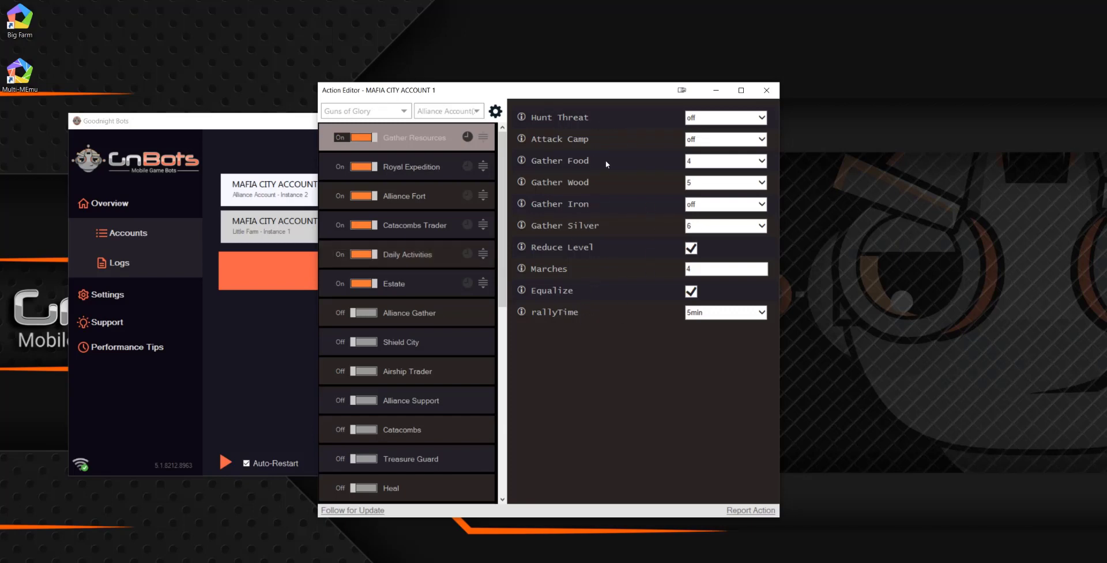
{"action": "left_click", "coordinate": [419, 167]}
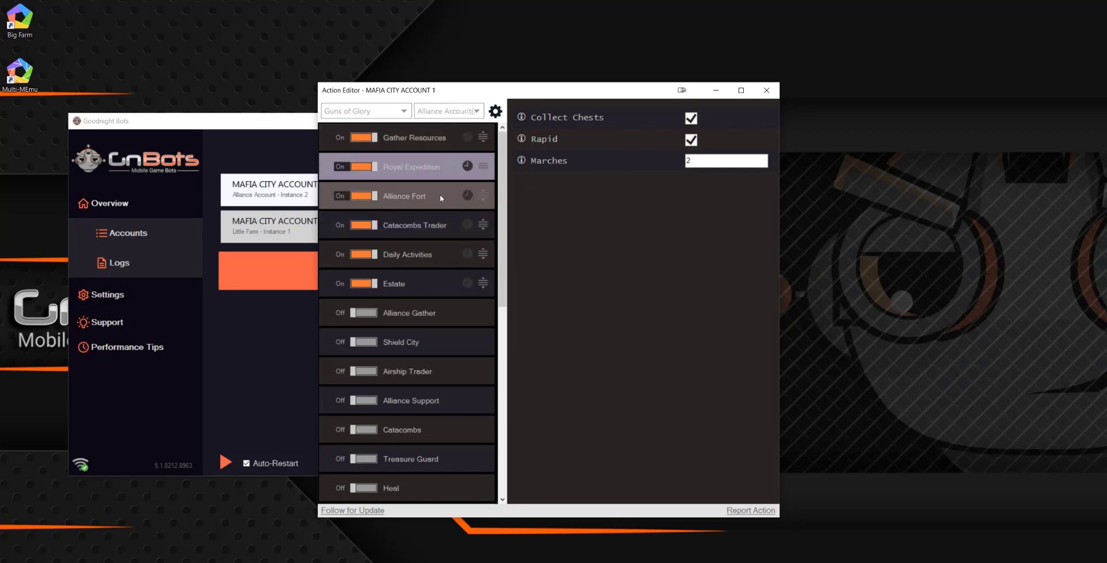
{"action": "left_click", "coordinate": [411, 196]}
{"action": "left_click", "coordinate": [426, 225]}
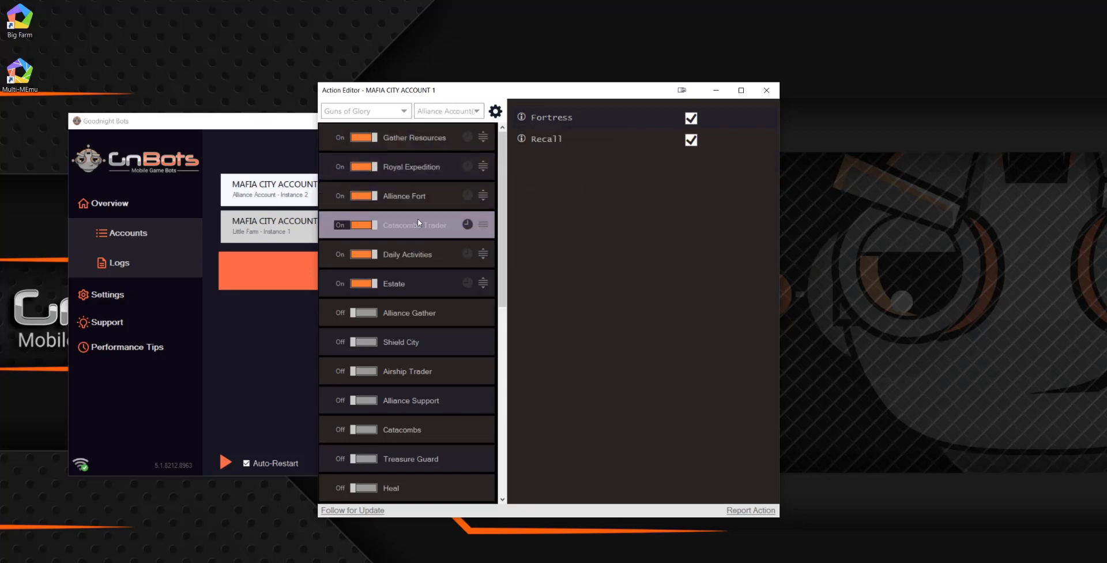
{"action": "left_click", "coordinate": [434, 248]}
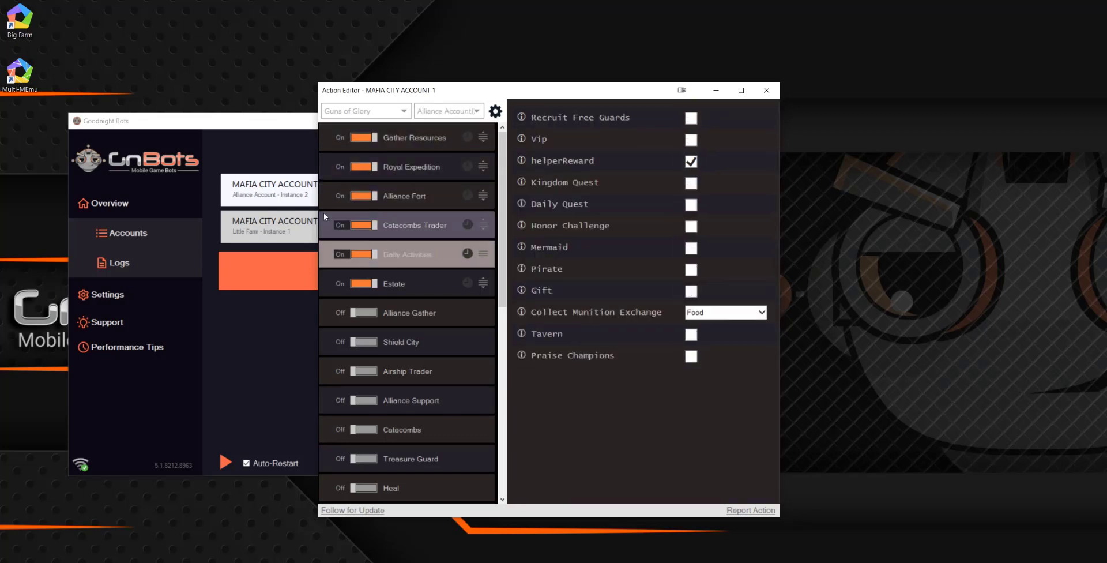
{"action": "left_click", "coordinate": [405, 287]}
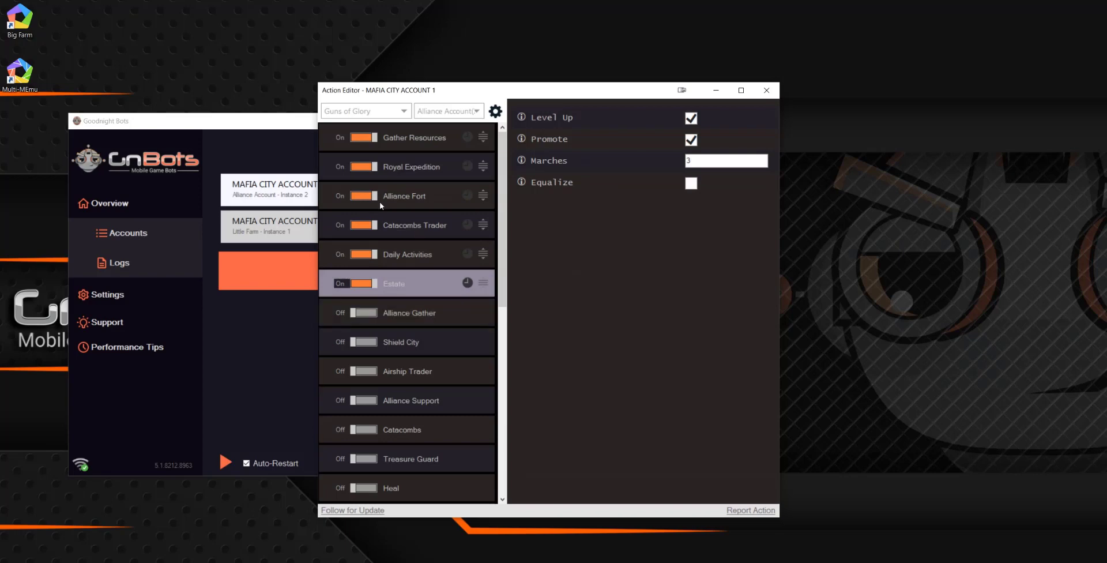
Close the action editor of MAFIA CITY ACCOUNT 1 and open the one for MAFIA CITY ACCOUNT 2.
{"action": "left_click_drag", "start_coordinate": [349, 94], "coordinate": [523, 90]}
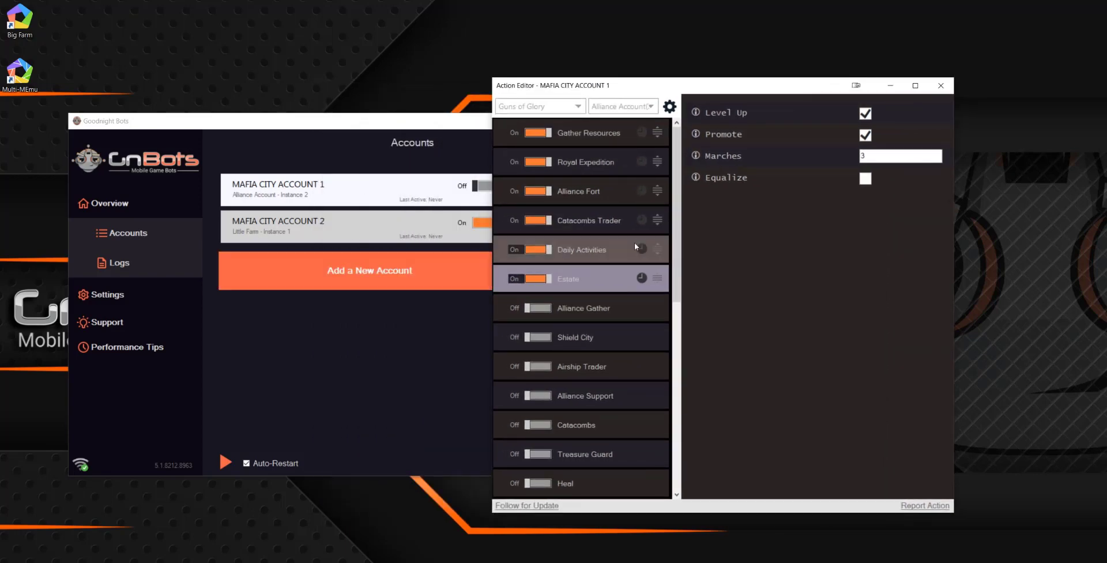
{"action": "left_click", "coordinate": [940, 85]}
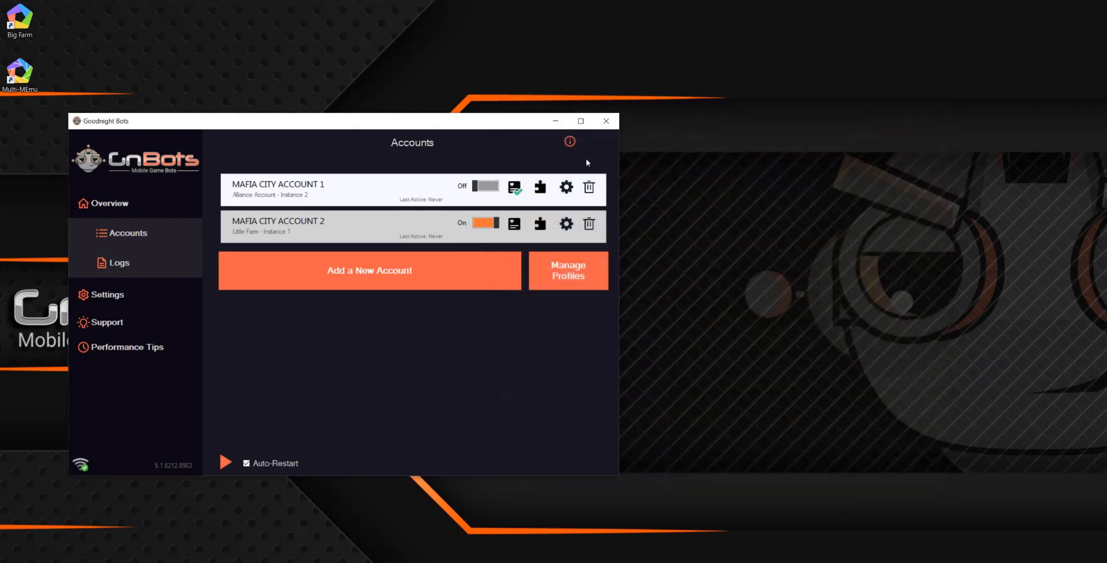
{"action": "left_click", "coordinate": [566, 223]}
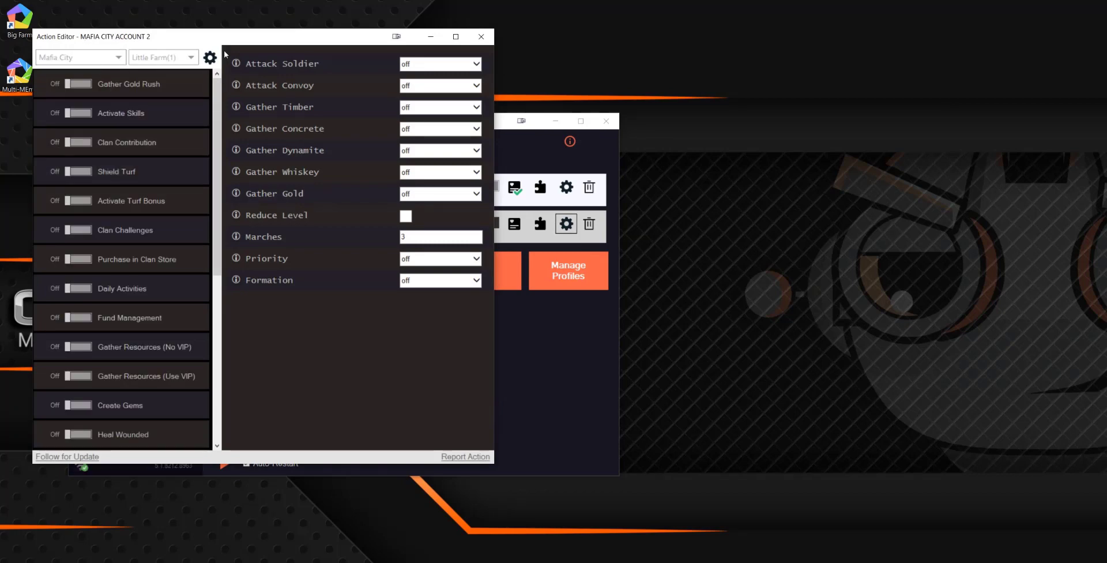
{"action": "left_click_drag", "start_coordinate": [227, 42], "coordinate": [611, 71]}
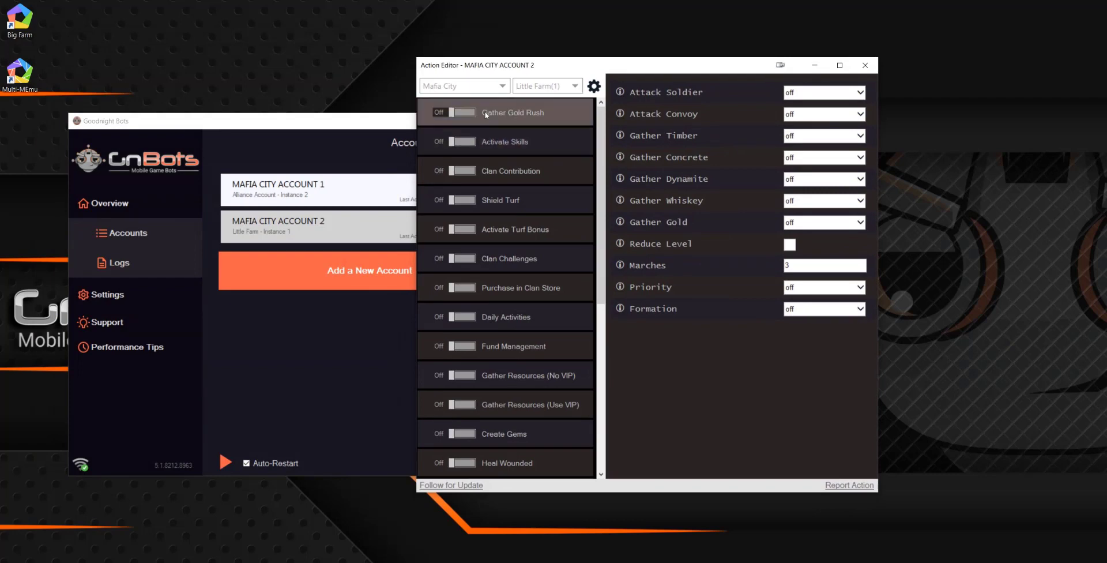
Turn on the Activate Skills, Clan Contribution, Shield Turf and Activate Turf Bonus actions for the second account.
{"action": "left_click", "coordinate": [456, 150]}
{"action": "left_click", "coordinate": [460, 145]}
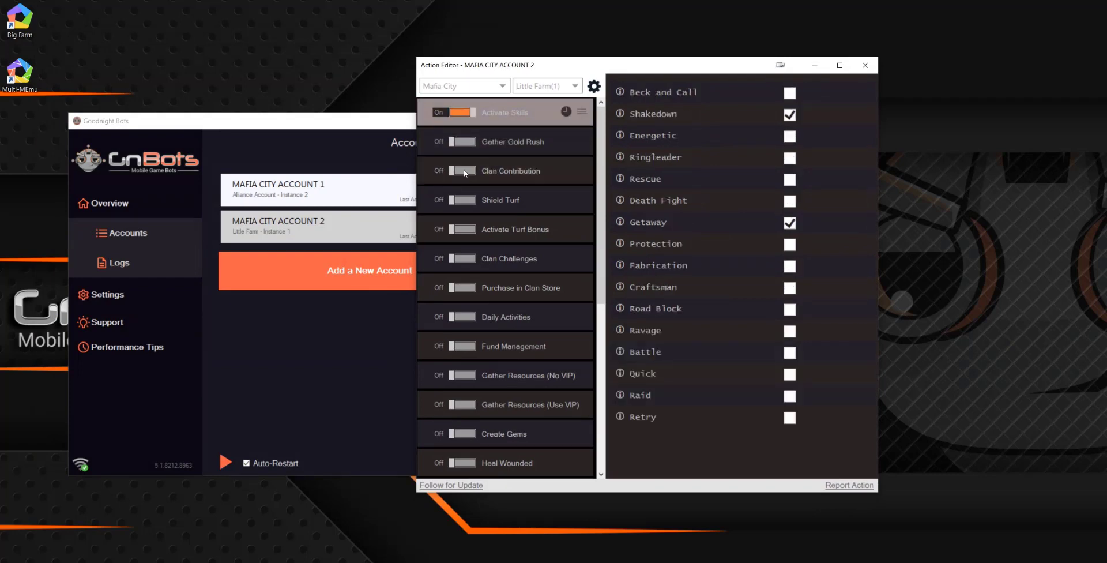
{"action": "left_click", "coordinate": [461, 170]}
{"action": "left_click", "coordinate": [472, 199]}
{"action": "left_click", "coordinate": [472, 199]}
{"action": "left_click", "coordinate": [463, 228]}
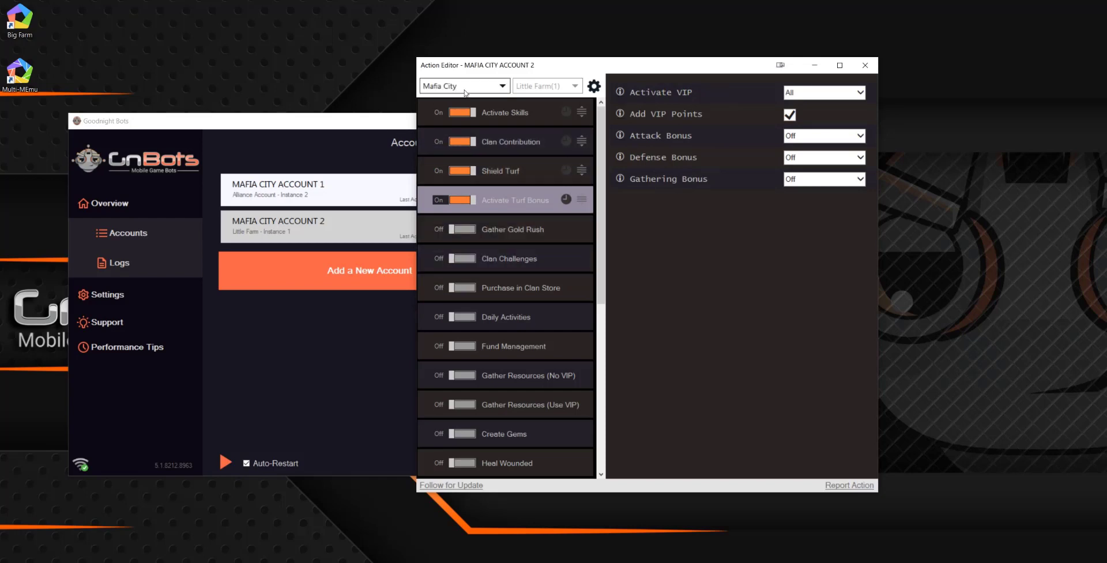
Change the second account's game to Guns of Glory.
{"action": "left_click", "coordinate": [462, 87]}
{"action": "scroll", "coordinate": [455, 300], "scroll_direction": "up", "scroll_amount": 1}
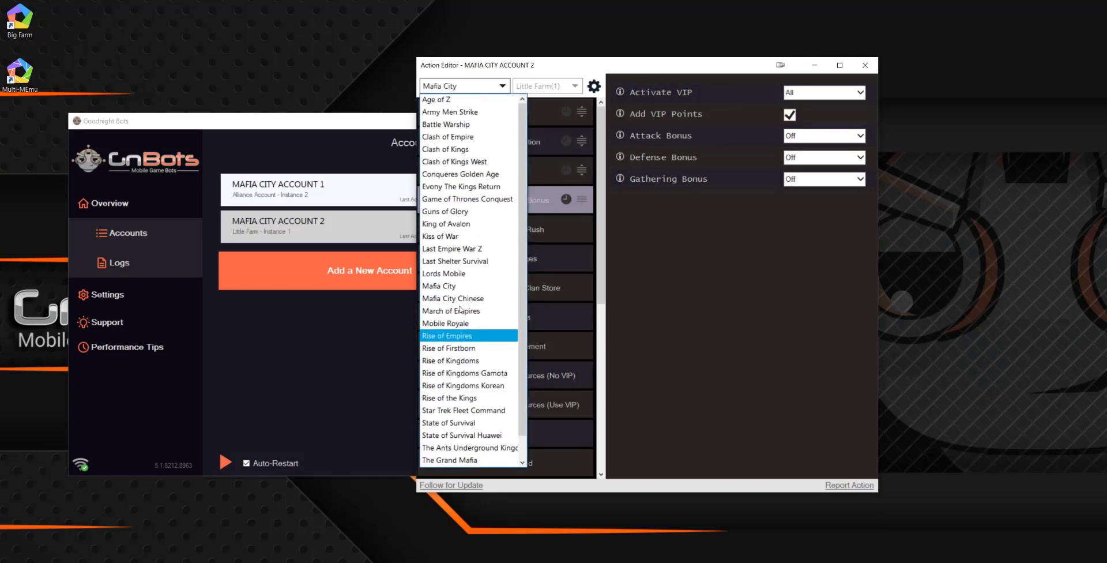
{"action": "left_click", "coordinate": [454, 213]}
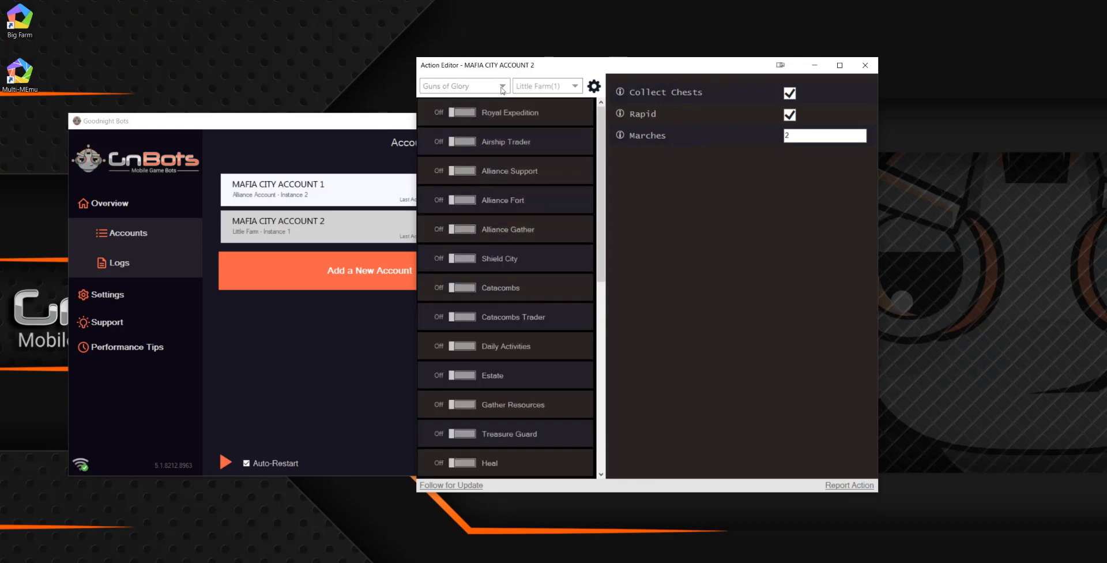
Turn on the Royal Expedition, Airship Trader, Alliance Support, Alliance Fort, Alliance Gather and Shield City actions.
{"action": "left_click", "coordinate": [461, 112]}
{"action": "left_click", "coordinate": [465, 141]}
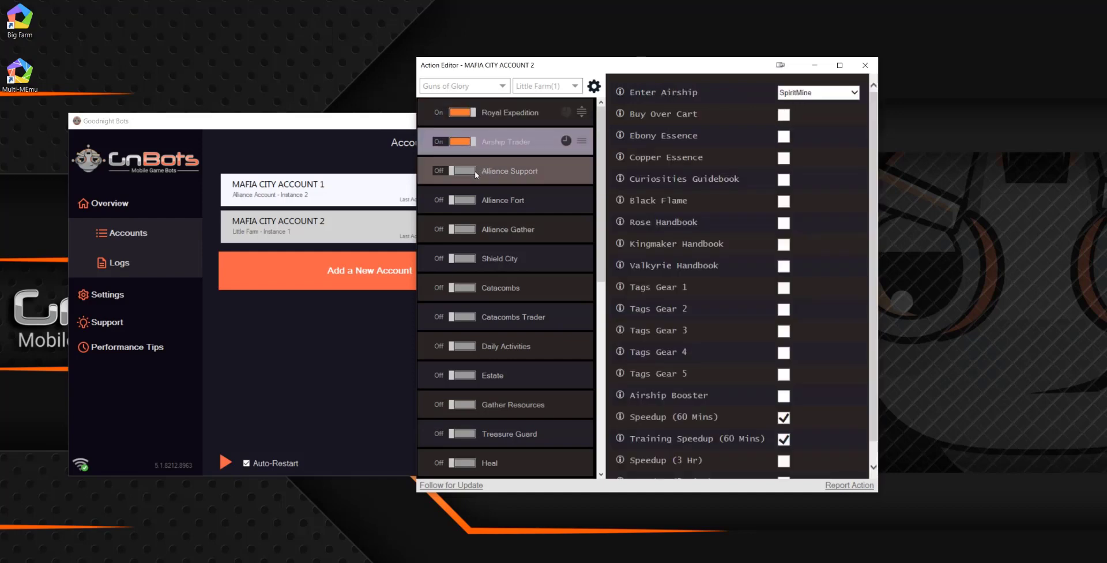
{"action": "left_click", "coordinate": [465, 171]}
{"action": "left_click", "coordinate": [466, 200]}
{"action": "left_click", "coordinate": [467, 226]}
{"action": "left_click", "coordinate": [467, 226]}
{"action": "left_click", "coordinate": [464, 258]}
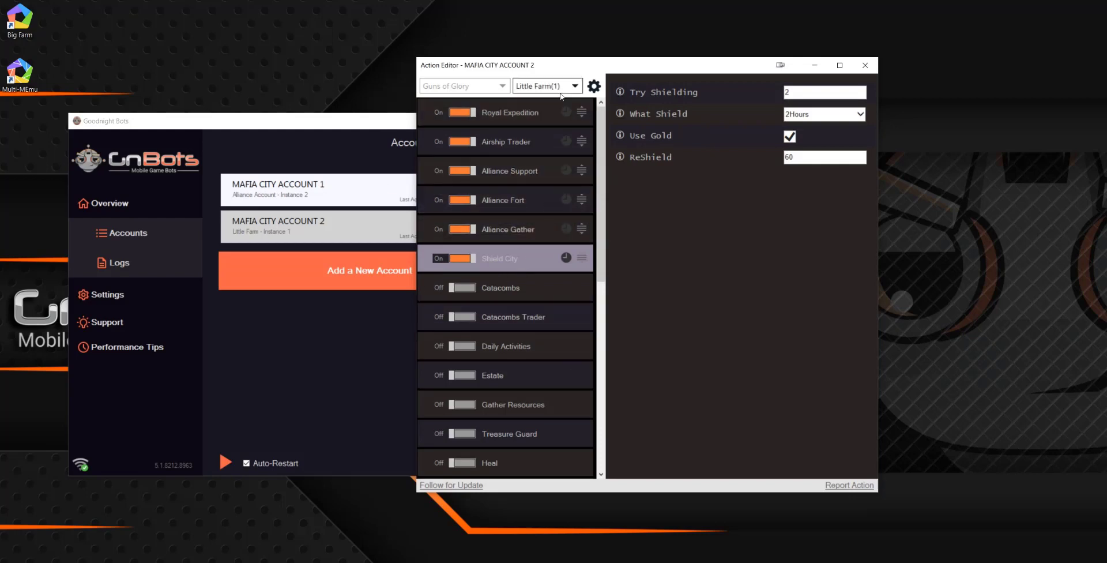
Switch the second account's emulator instance to Alliance Account.
{"action": "left_click", "coordinate": [568, 89]}
{"action": "left_click", "coordinate": [552, 130]}
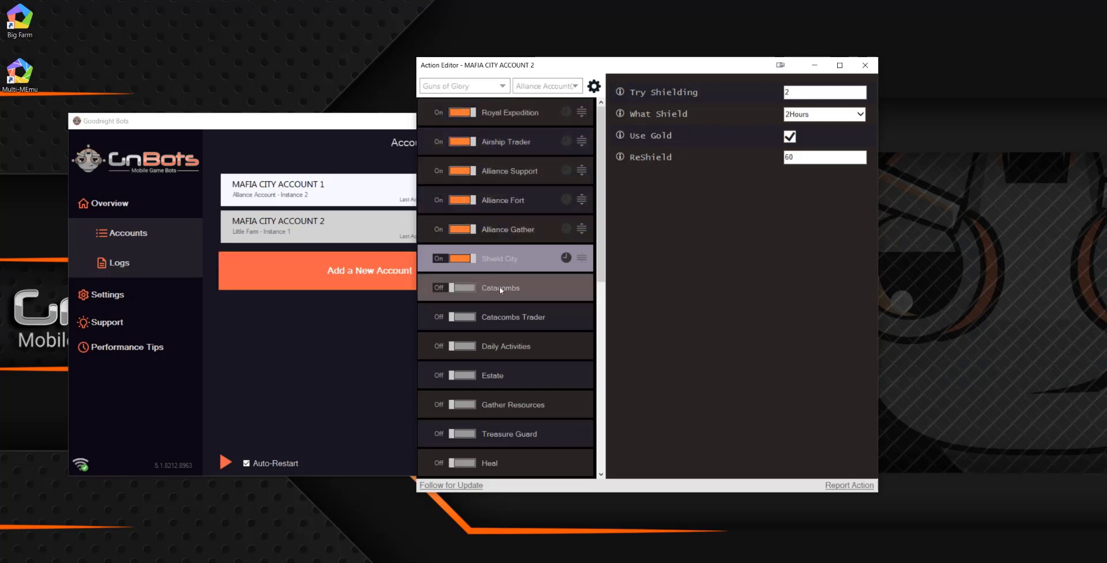
Reorder the enabled actions so Airship Trader, Alliance Support and Alliance Gather run before Royal Expedition.
{"action": "left_click", "coordinate": [581, 145]}
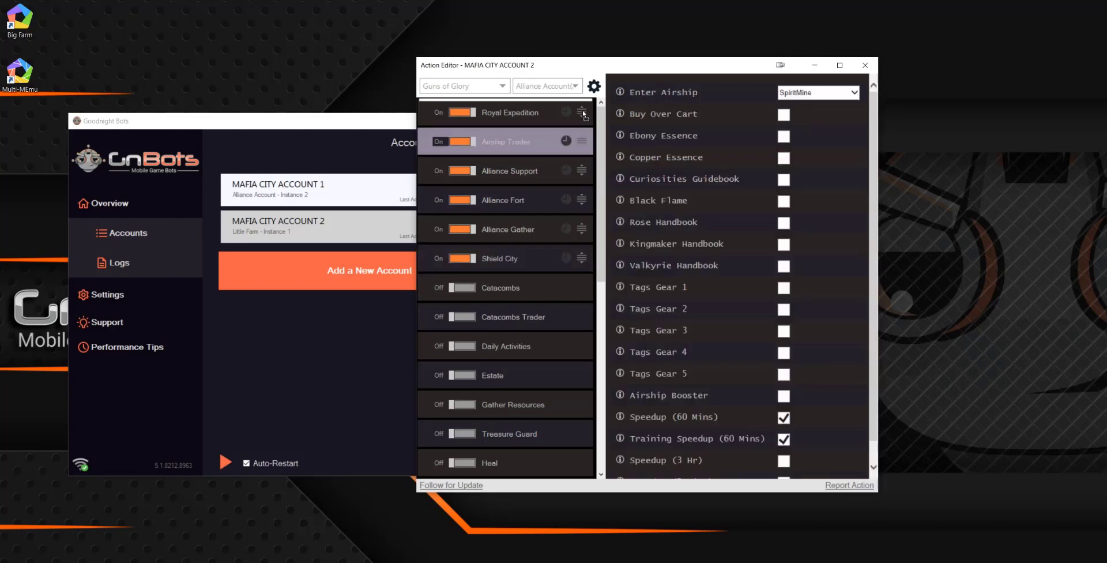
{"action": "left_click", "coordinate": [582, 143]}
{"action": "left_click", "coordinate": [580, 170]}
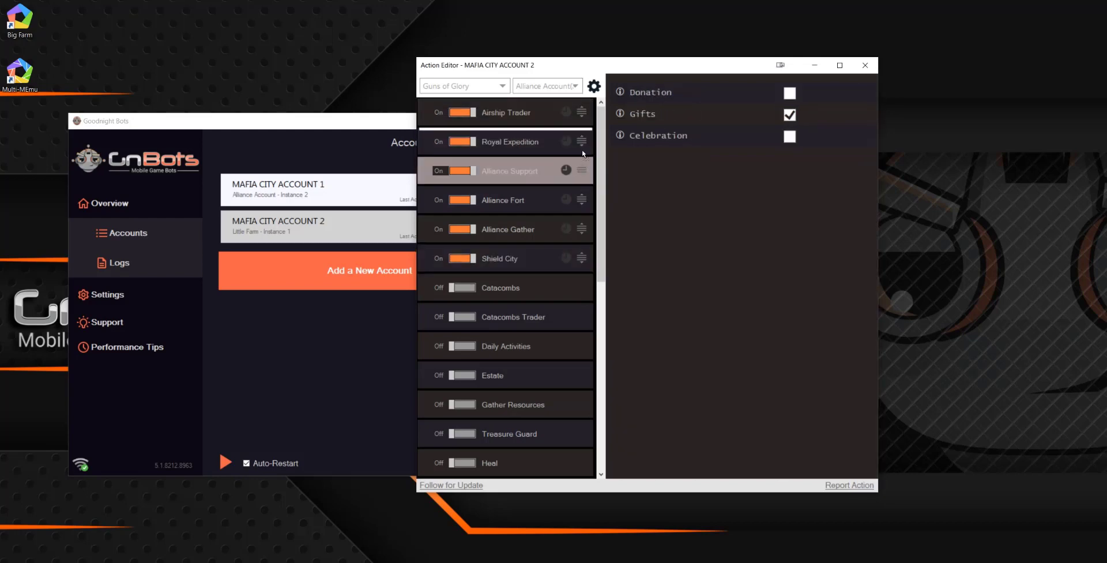
{"action": "left_click", "coordinate": [580, 171]}
{"action": "left_click", "coordinate": [581, 229]}
{"action": "left_click_drag", "start_coordinate": [581, 229], "coordinate": [579, 164]}
Turn on the Catacombs Trader action and place it between Royal Expedition and Alliance Fort.
{"action": "left_click", "coordinate": [487, 317]}
{"action": "left_click", "coordinate": [487, 316]}
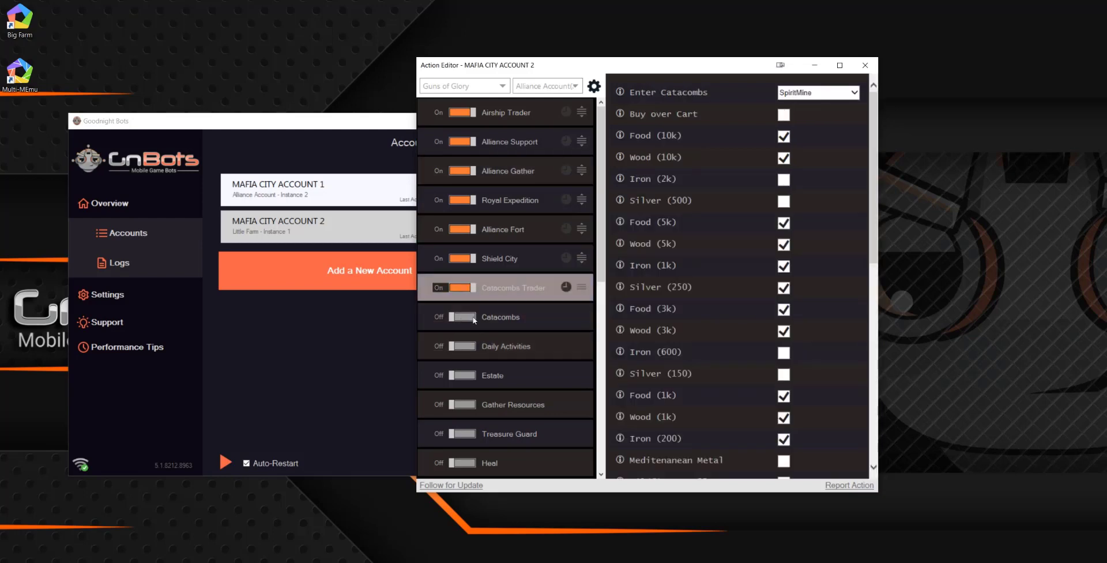
{"action": "left_click_drag", "start_coordinate": [583, 286], "coordinate": [582, 231]}
{"action": "left_click", "coordinate": [470, 173]}
Examine the Wait After, Close Instance And Wait After and Only Run On rule types for the Airship Trader action, discarding any changes.
{"action": "left_click", "coordinate": [543, 113]}
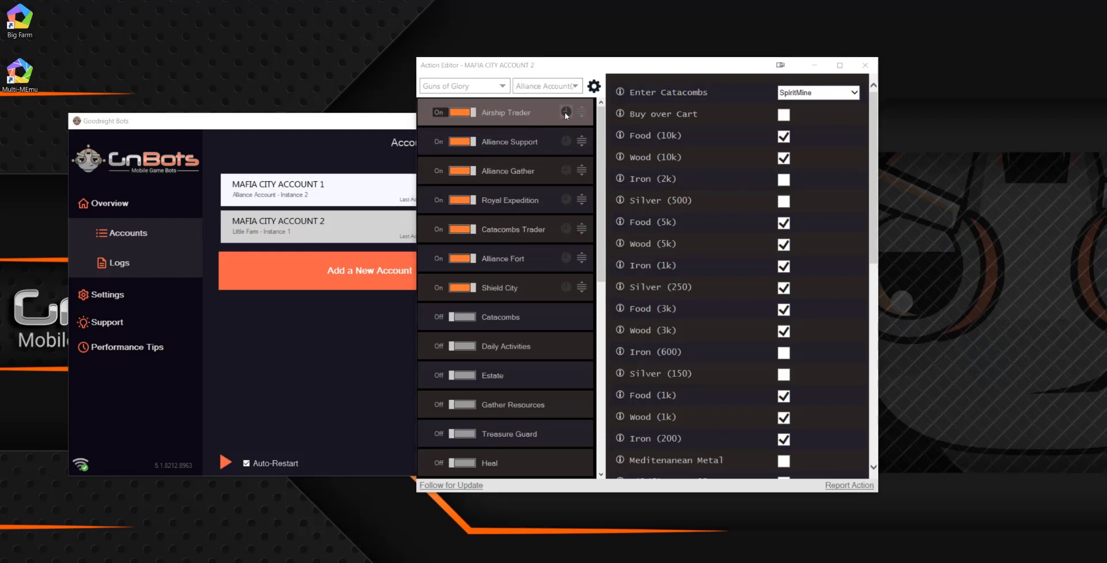
{"action": "left_click", "coordinate": [565, 111]}
{"action": "left_click", "coordinate": [676, 166]}
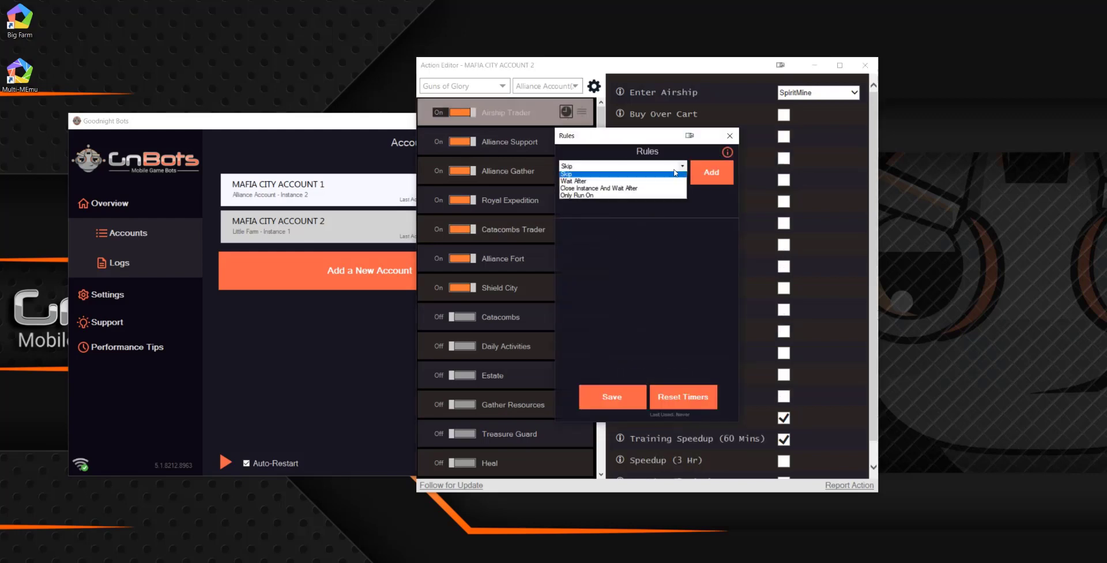
{"action": "left_click", "coordinate": [579, 191]}
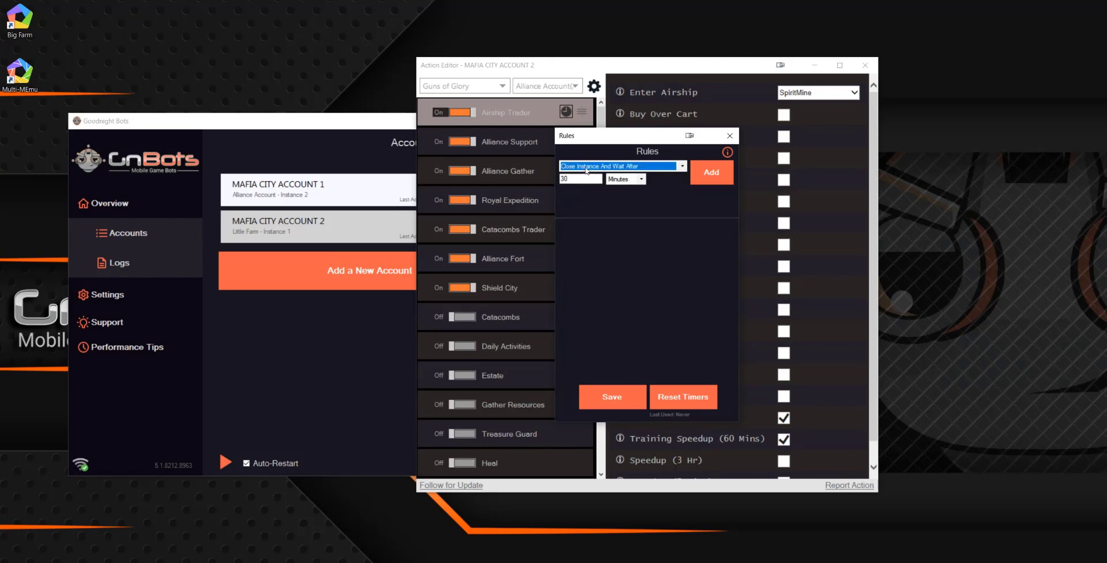
{"action": "left_click", "coordinate": [588, 166]}
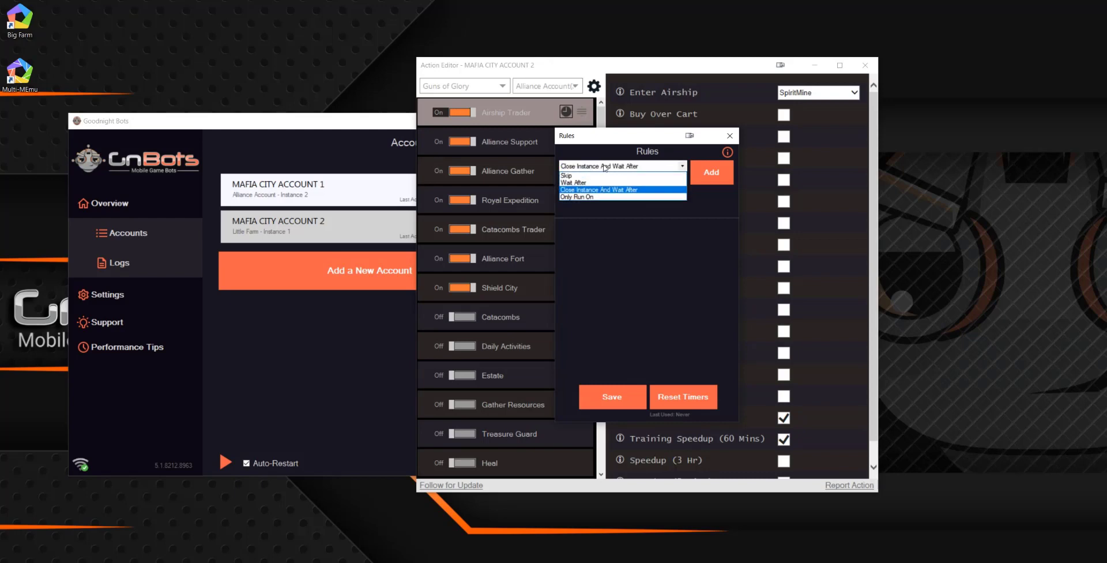
{"action": "left_click", "coordinate": [576, 182]}
{"action": "left_click", "coordinate": [607, 166]}
{"action": "left_click", "coordinate": [605, 182]}
{"action": "left_click", "coordinate": [607, 166]}
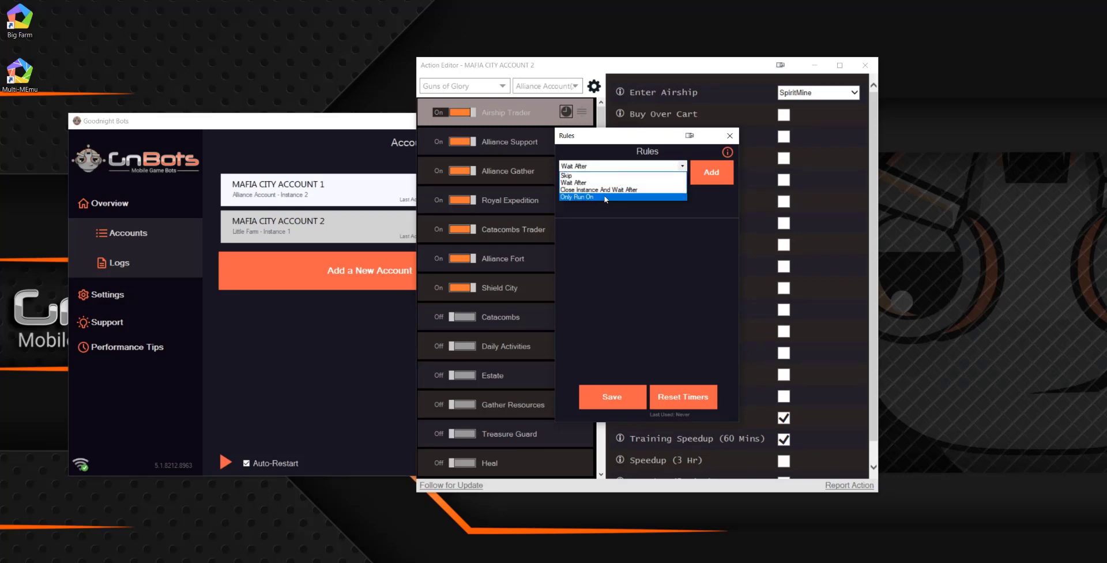
{"action": "left_click", "coordinate": [606, 254]}
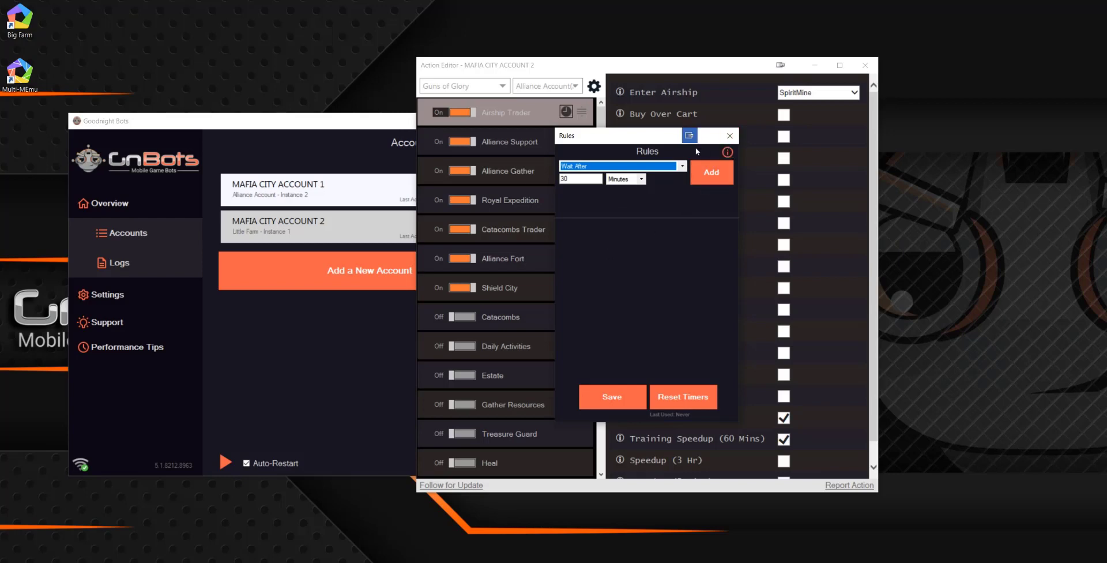
{"action": "left_click", "coordinate": [729, 136]}
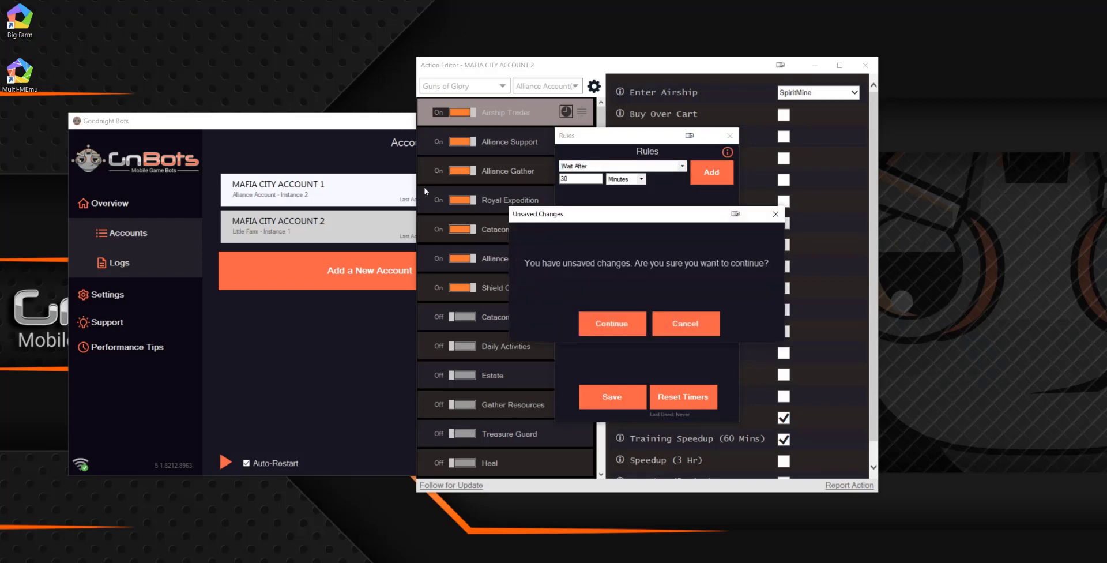
{"action": "left_click", "coordinate": [634, 323]}
Reorder the second account's actions so Alliance Fort runs after Shield City, and close its action editor.
{"action": "scroll", "coordinate": [529, 223], "scroll_direction": "down", "scroll_amount": 3}
{"action": "scroll", "coordinate": [528, 223], "scroll_direction": "up", "scroll_amount": 3}
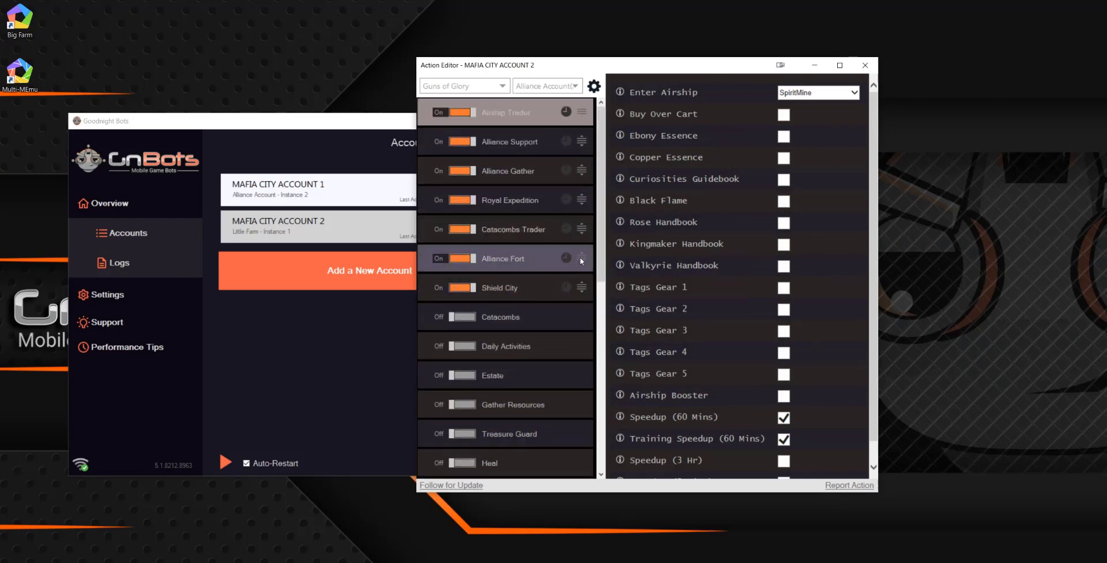
{"action": "left_click_drag", "start_coordinate": [582, 268], "coordinate": [580, 288]}
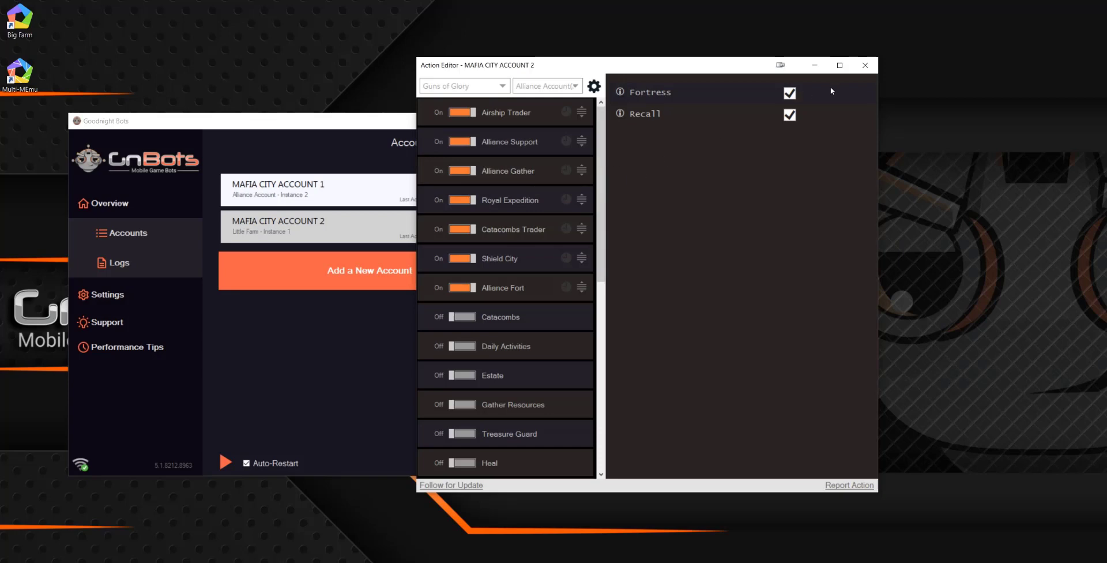
{"action": "left_click", "coordinate": [865, 65]}
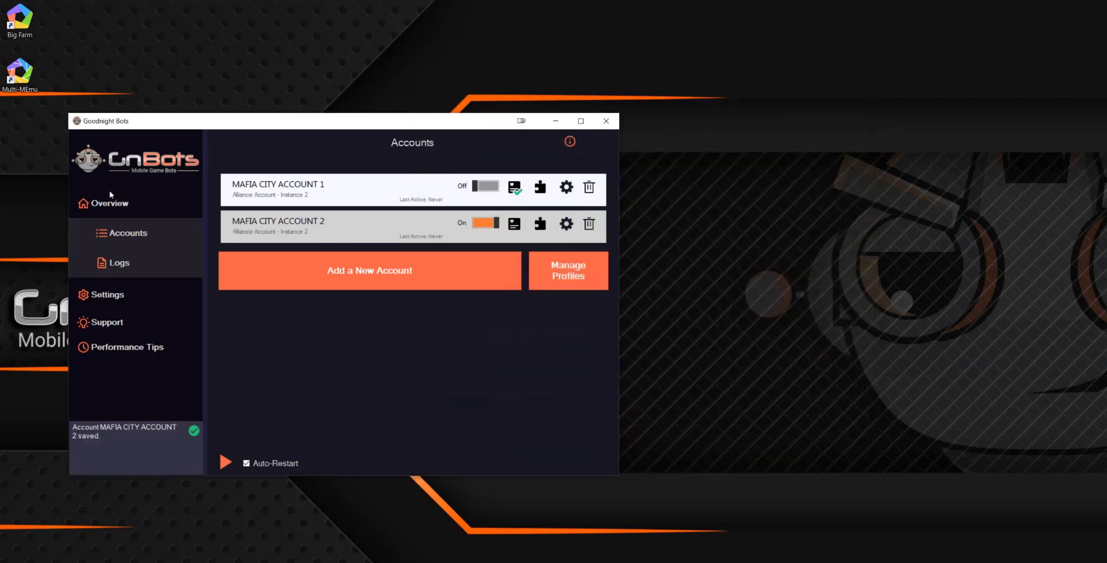
Review the general settings, including the number of accounts running at once, and return to the accounts list.
{"action": "left_click", "coordinate": [156, 293]}
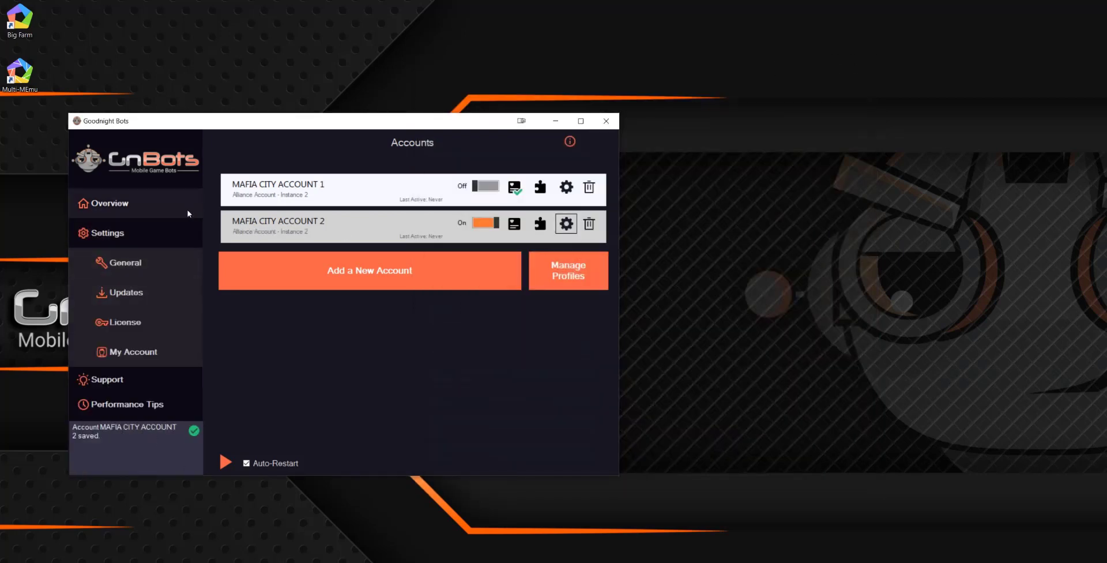
{"action": "left_click", "coordinate": [128, 266]}
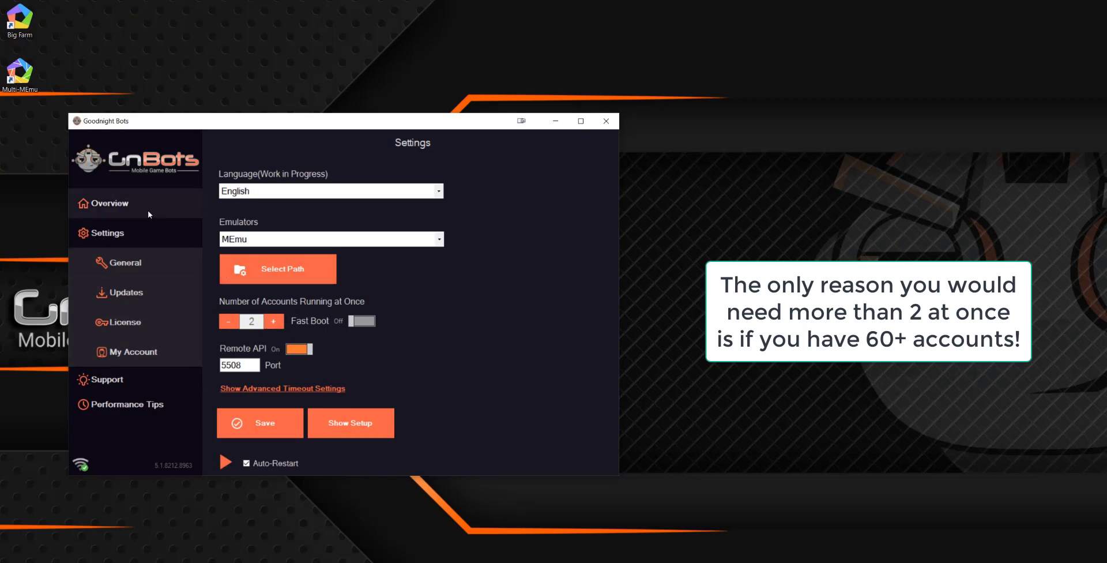
{"action": "left_click", "coordinate": [130, 203]}
{"action": "left_click", "coordinate": [144, 233]}
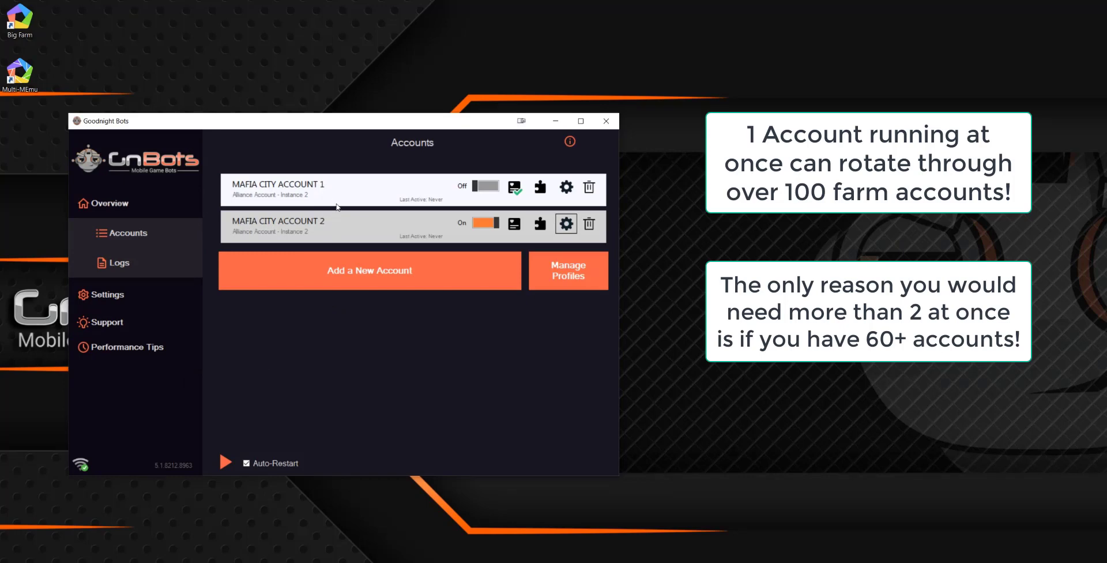
Turn on MAFIA CITY ACCOUNT 1 and add two new accounts to the list.
{"action": "left_click", "coordinate": [492, 187]}
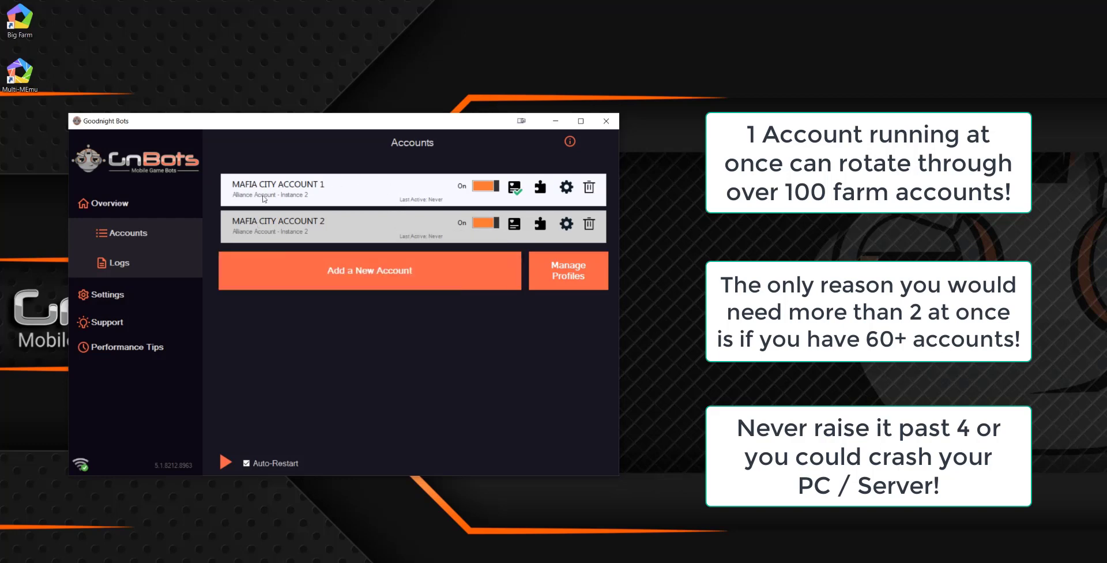
{"action": "left_click", "coordinate": [369, 277]}
{"action": "left_click", "coordinate": [416, 311]}
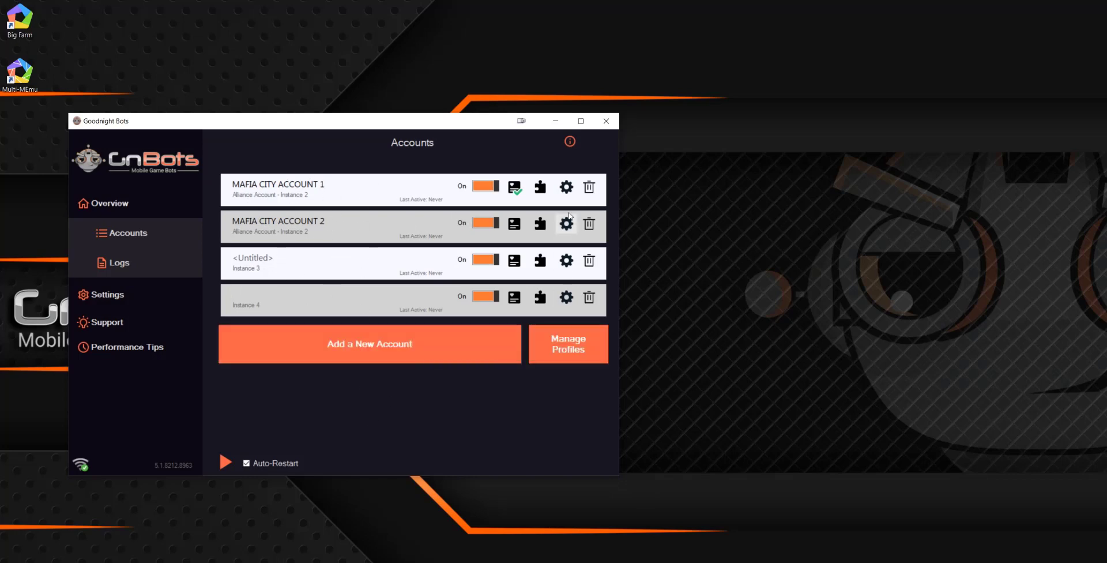
Open the action editor for MAFIA CITY ACCOUNT 1 and turn on the Alliance Support and Collect Mail Rewards actions.
{"action": "left_click", "coordinate": [566, 188]}
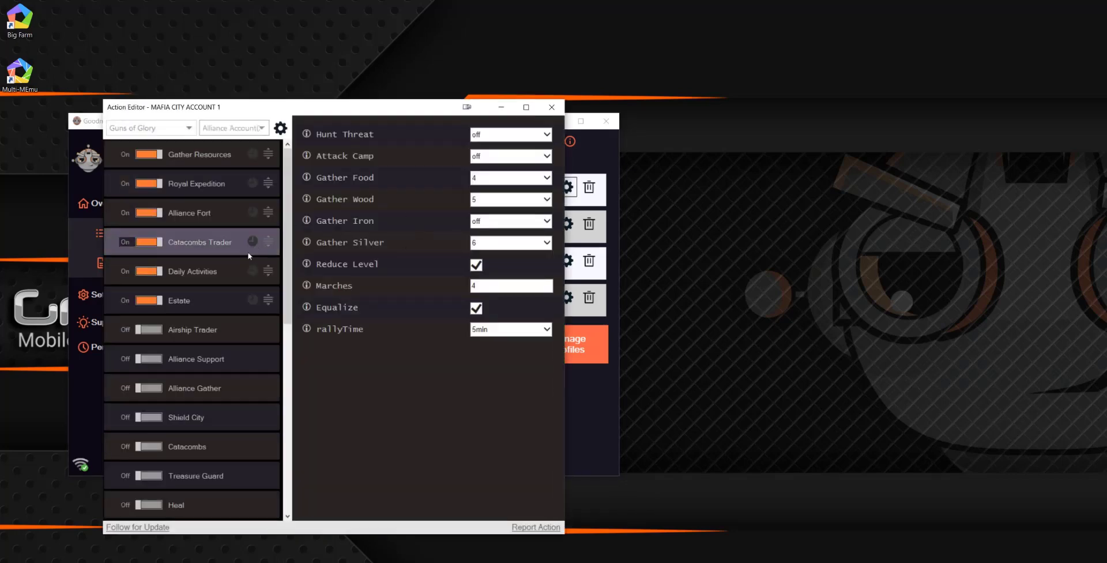
{"action": "scroll", "coordinate": [247, 253], "scroll_direction": "down", "scroll_amount": 10}
{"action": "scroll", "coordinate": [162, 363], "scroll_direction": "up", "scroll_amount": 10}
{"action": "left_click", "coordinate": [230, 392]}
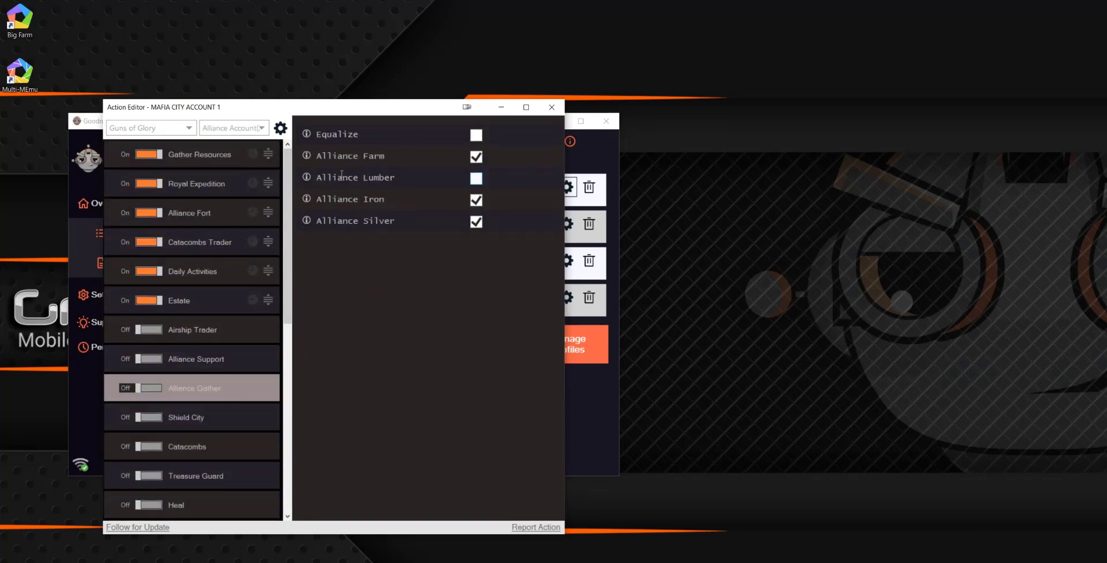
{"action": "left_click", "coordinate": [225, 236]}
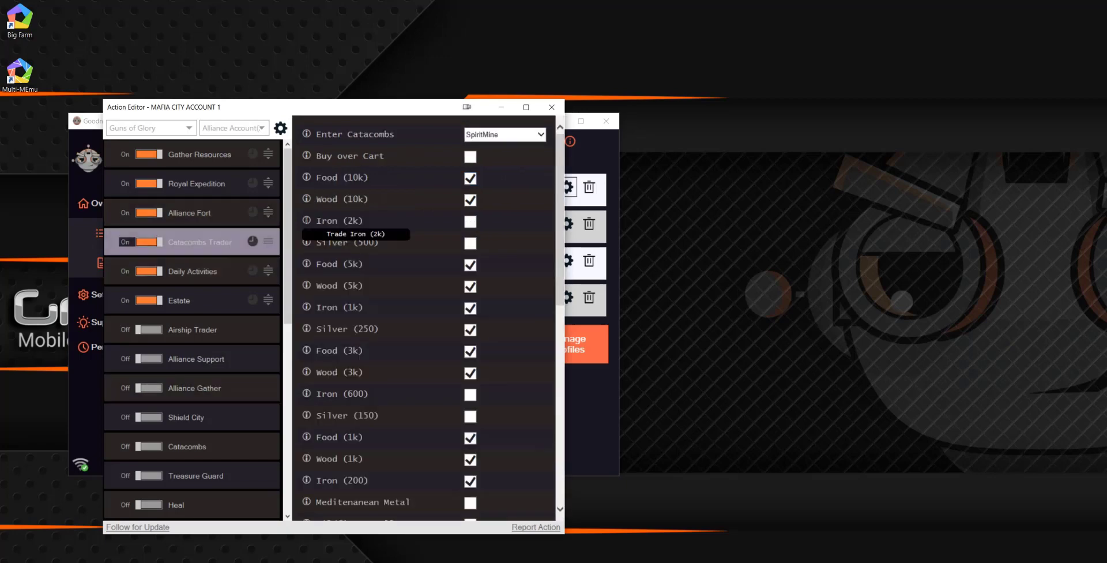
{"action": "left_click", "coordinate": [148, 359]}
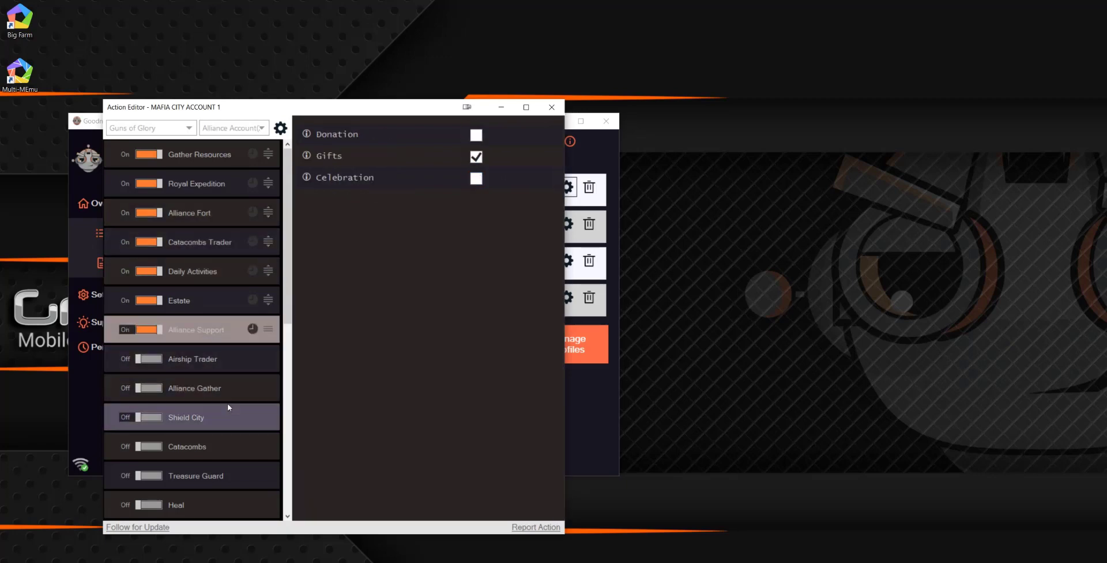
{"action": "scroll", "coordinate": [227, 403], "scroll_direction": "down", "scroll_amount": 3}
{"action": "left_click", "coordinate": [158, 406]}
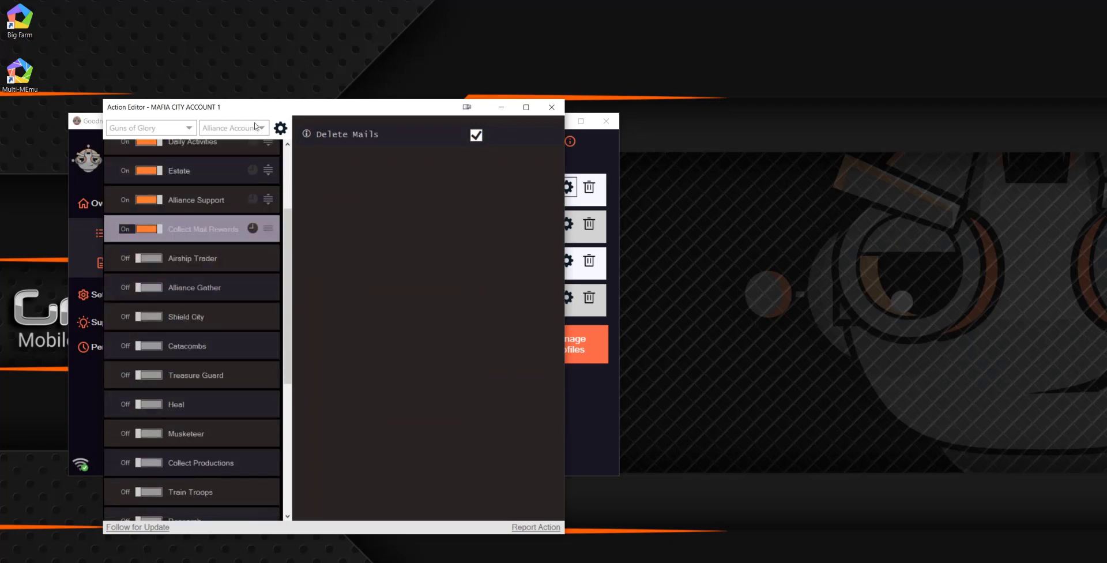
Look through the first account's action list and the options of Alliance Gather, Daily Activities and Catacombs Trader.
{"action": "left_click", "coordinate": [208, 291]}
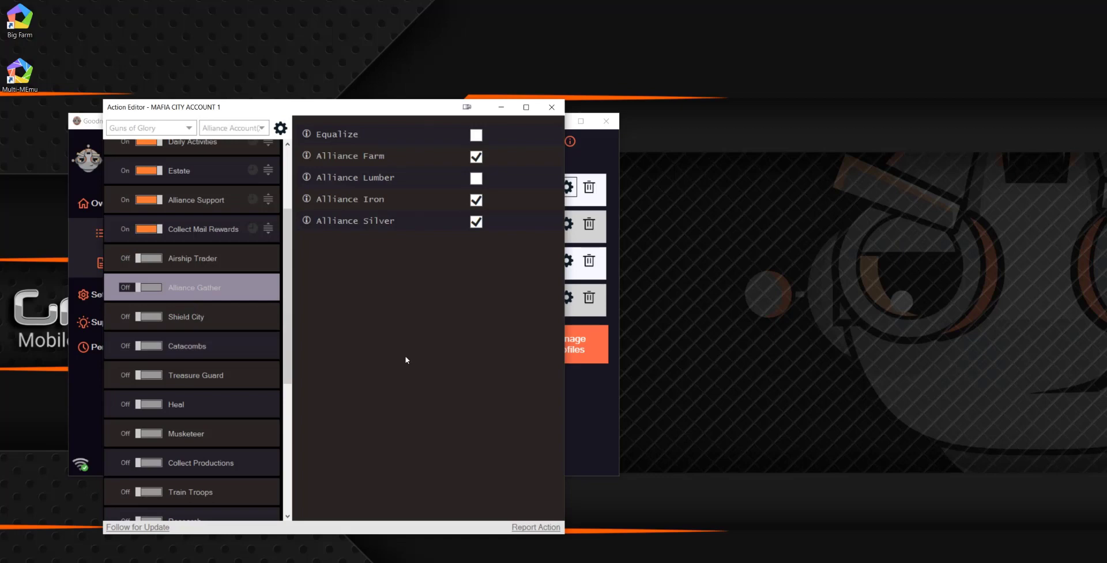
{"action": "scroll", "coordinate": [207, 427], "scroll_direction": "up", "scroll_amount": 3}
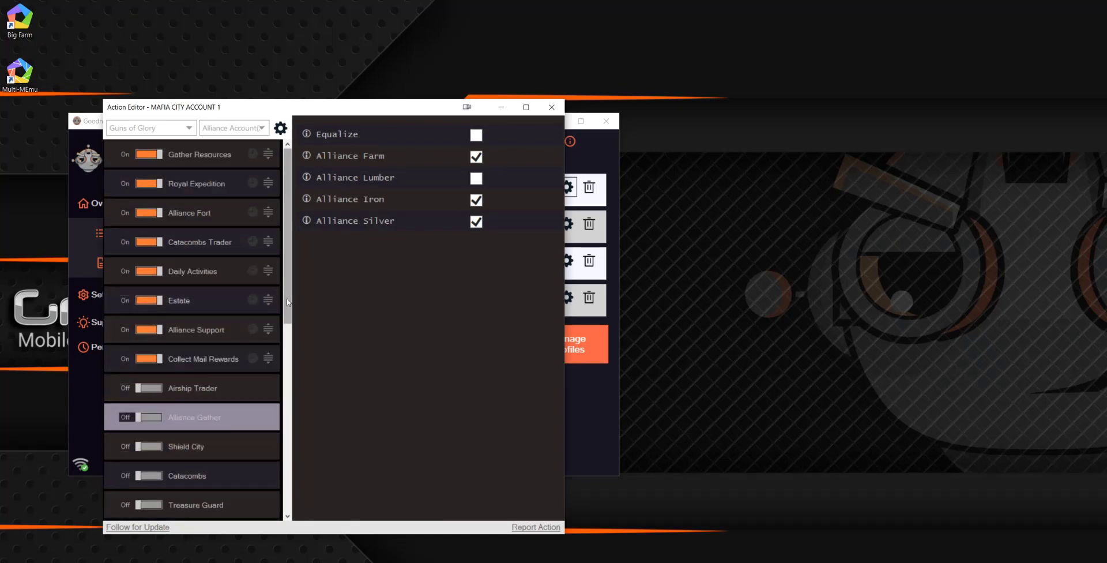
{"action": "left_click_drag", "start_coordinate": [286, 306], "coordinate": [286, 402]}
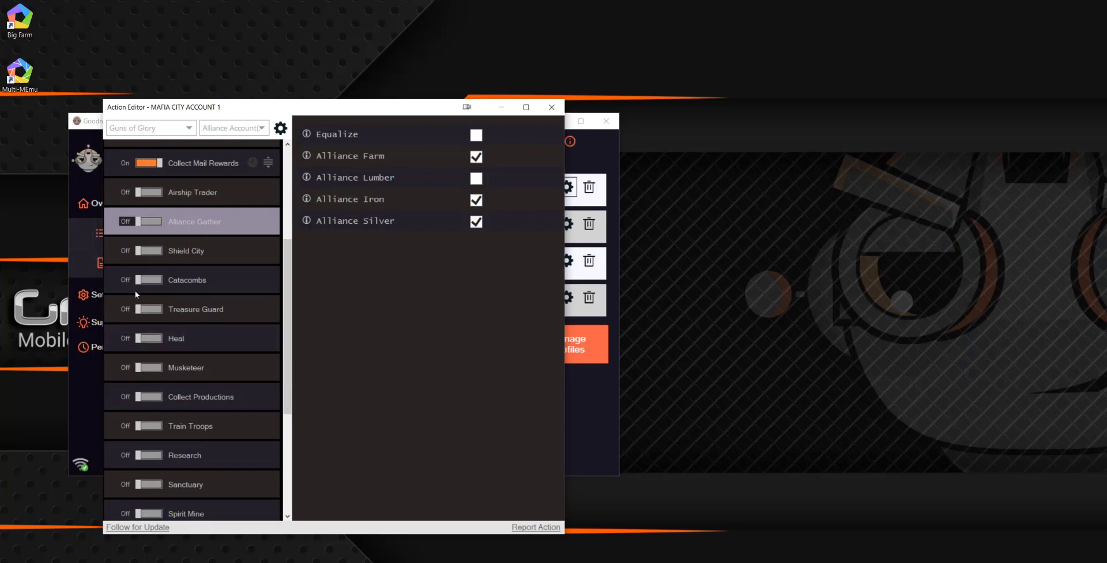
{"action": "scroll", "coordinate": [171, 281], "scroll_direction": "up", "scroll_amount": 5}
{"action": "left_click", "coordinate": [175, 281]}
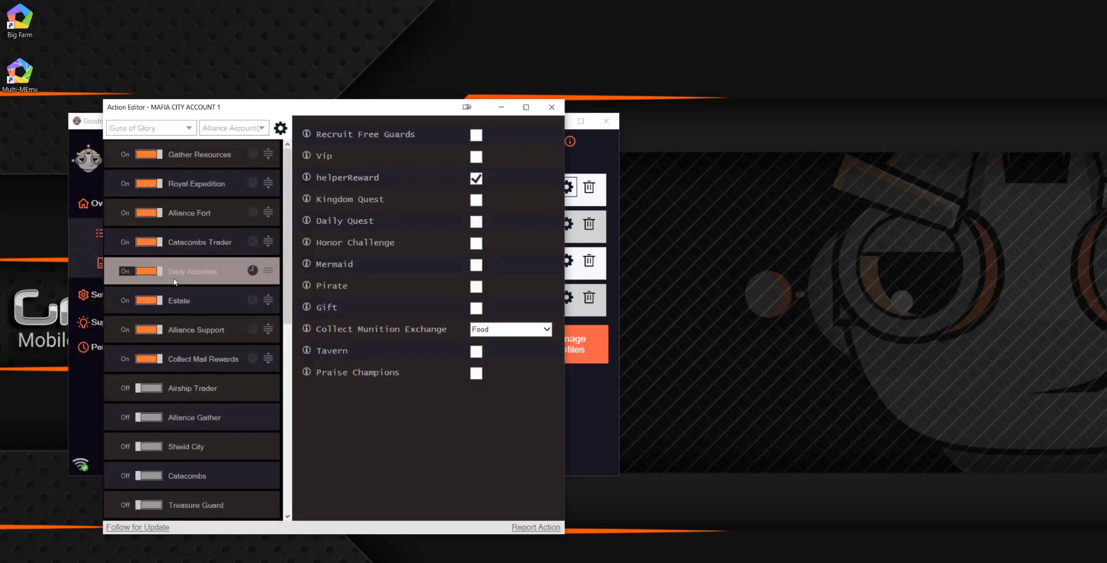
{"action": "left_click", "coordinate": [219, 241]}
{"action": "left_click_drag", "start_coordinate": [287, 177], "coordinate": [283, 267]}
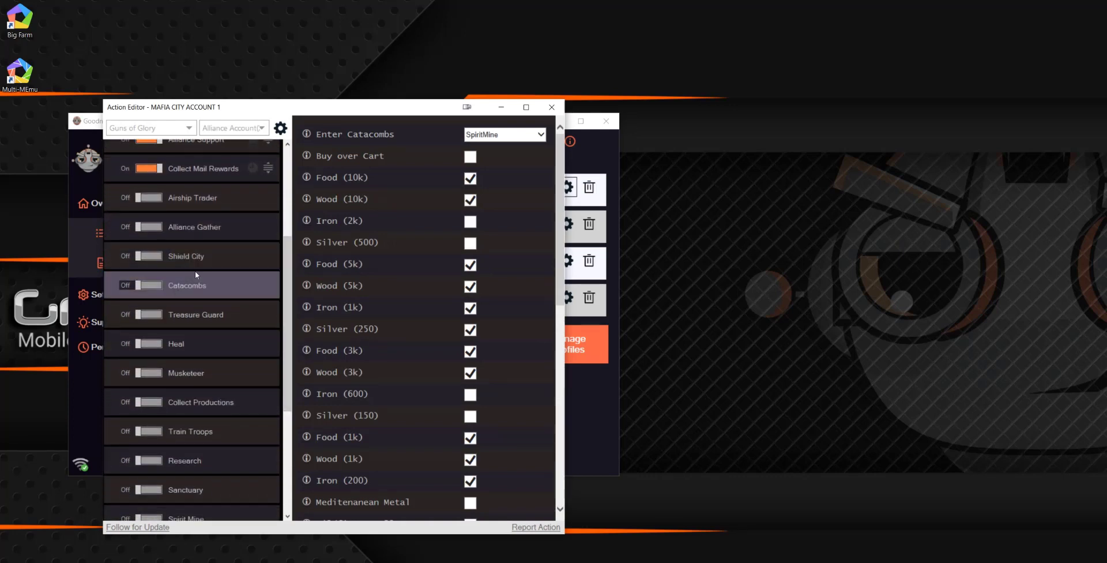
Arrange the action editor beside the accounts window and turn on the Alliance Gather action for the first account.
{"action": "left_click_drag", "start_coordinate": [428, 115], "coordinate": [957, 79]}
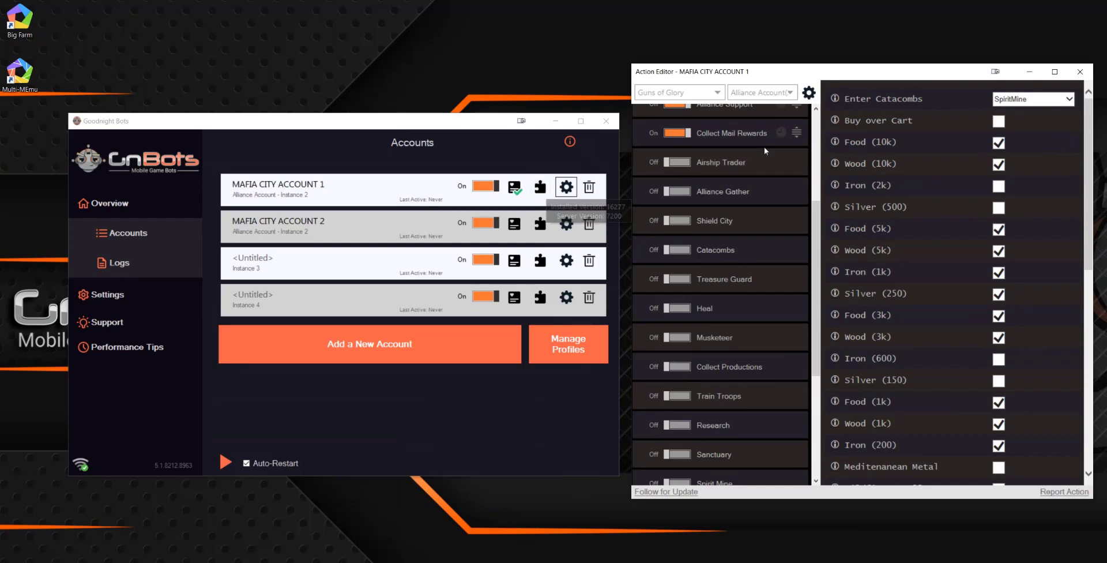
{"action": "left_click_drag", "start_coordinate": [497, 121], "coordinate": [446, 117]}
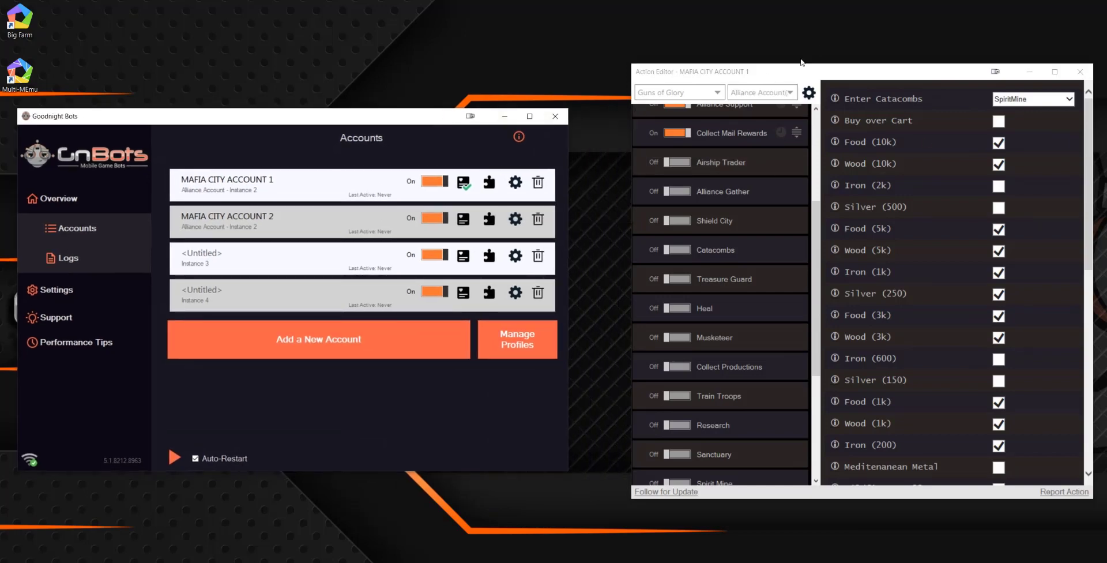
{"action": "left_click_drag", "start_coordinate": [769, 72], "coordinate": [723, 81]}
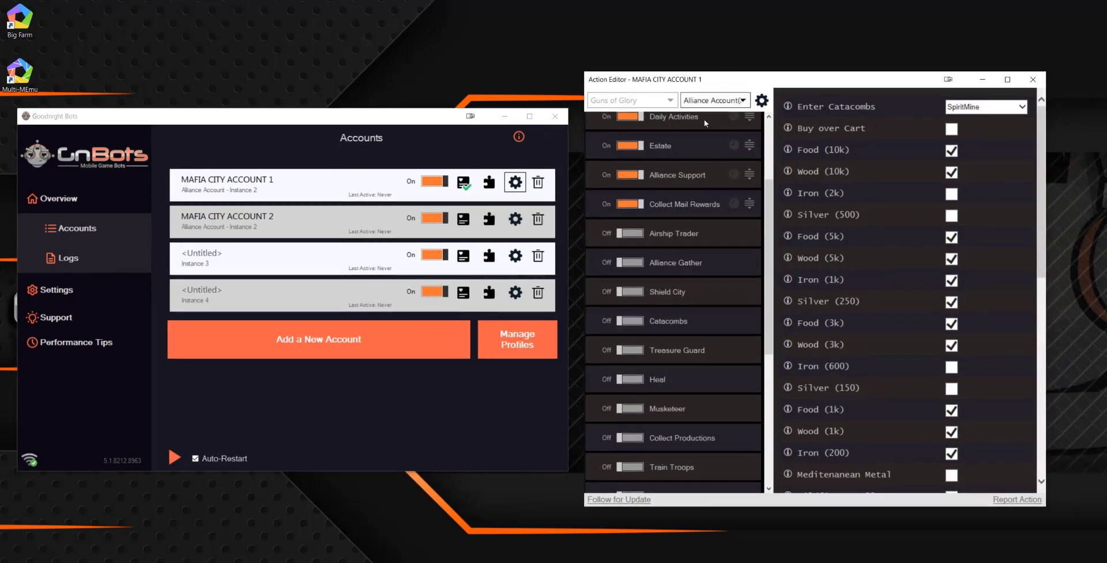
{"action": "left_click", "coordinate": [681, 293]}
{"action": "double_click", "coordinate": [675, 275]}
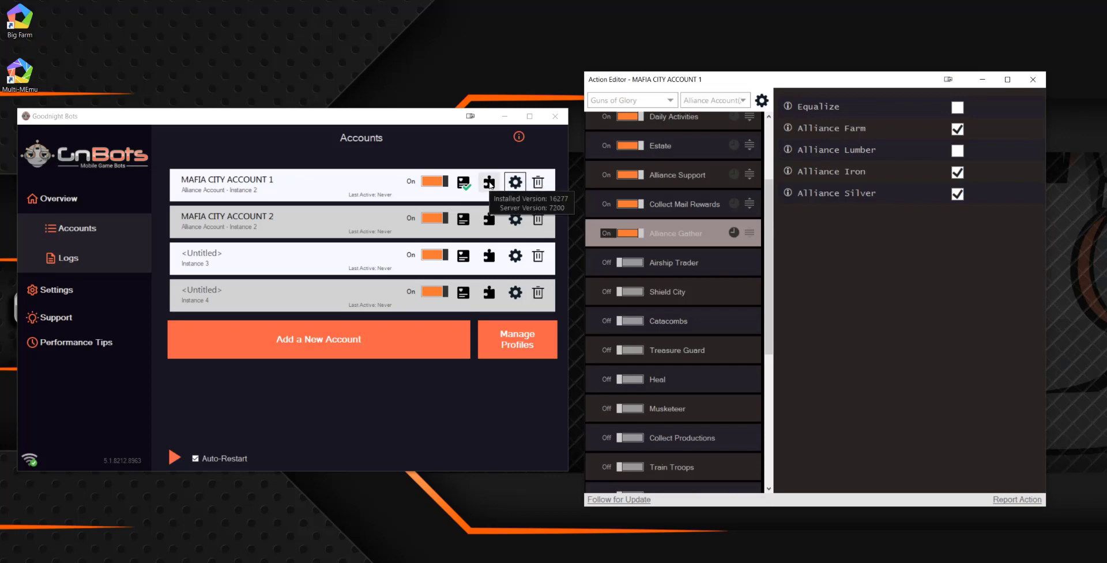
Review the options of the Alliance Fort and Royal Expedition actions and look over the rest of the action list.
{"action": "scroll", "coordinate": [679, 274], "scroll_direction": "up", "scroll_amount": 3}
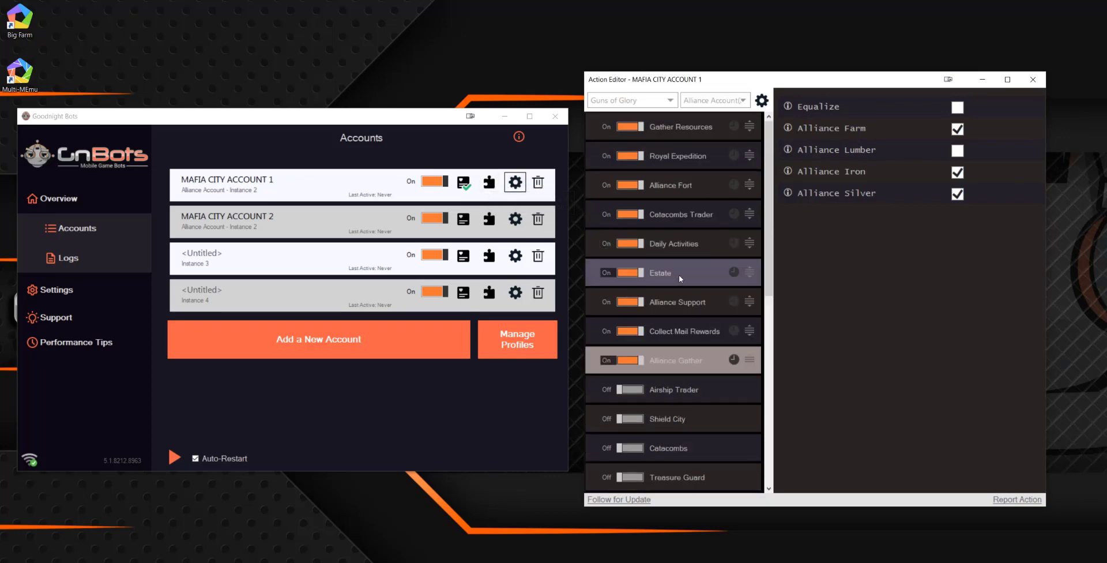
{"action": "left_click", "coordinate": [695, 186]}
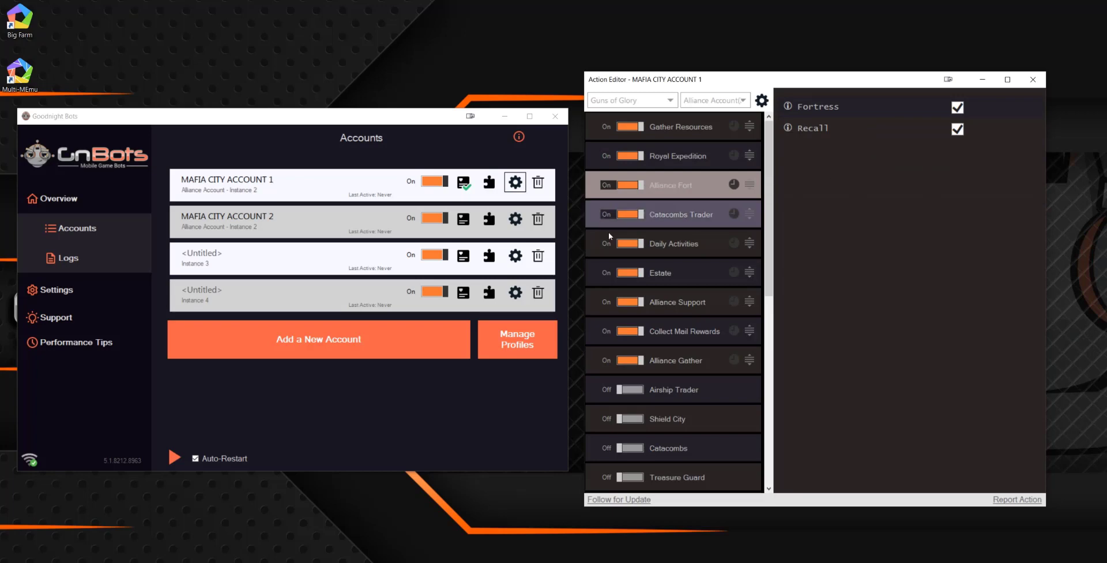
{"action": "left_click", "coordinate": [678, 156]}
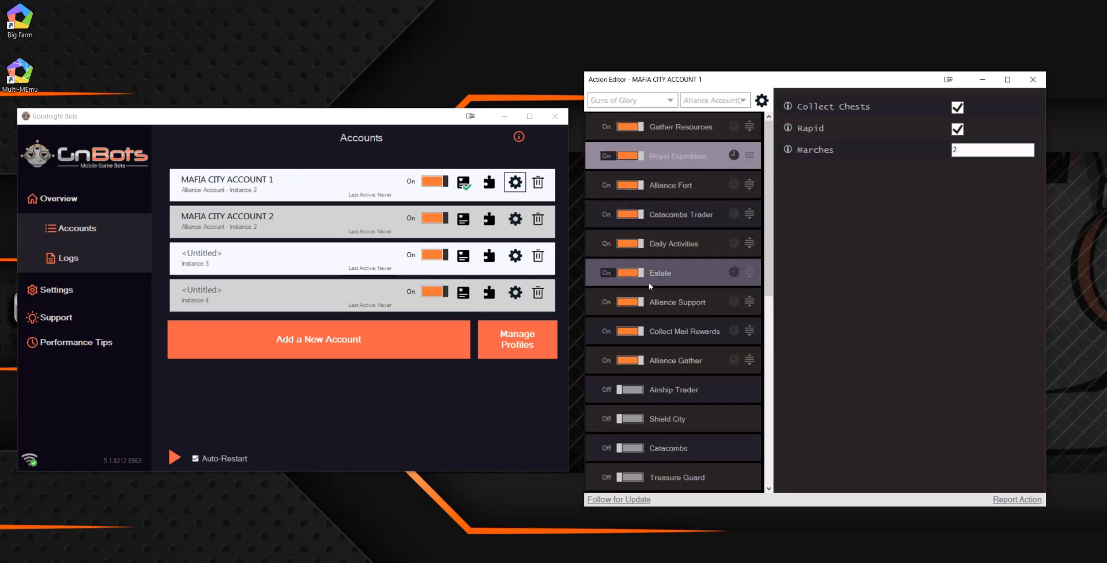
{"action": "scroll", "coordinate": [683, 280], "scroll_direction": "down", "scroll_amount": 4}
{"action": "scroll", "coordinate": [674, 282], "scroll_direction": "up", "scroll_amount": 4}
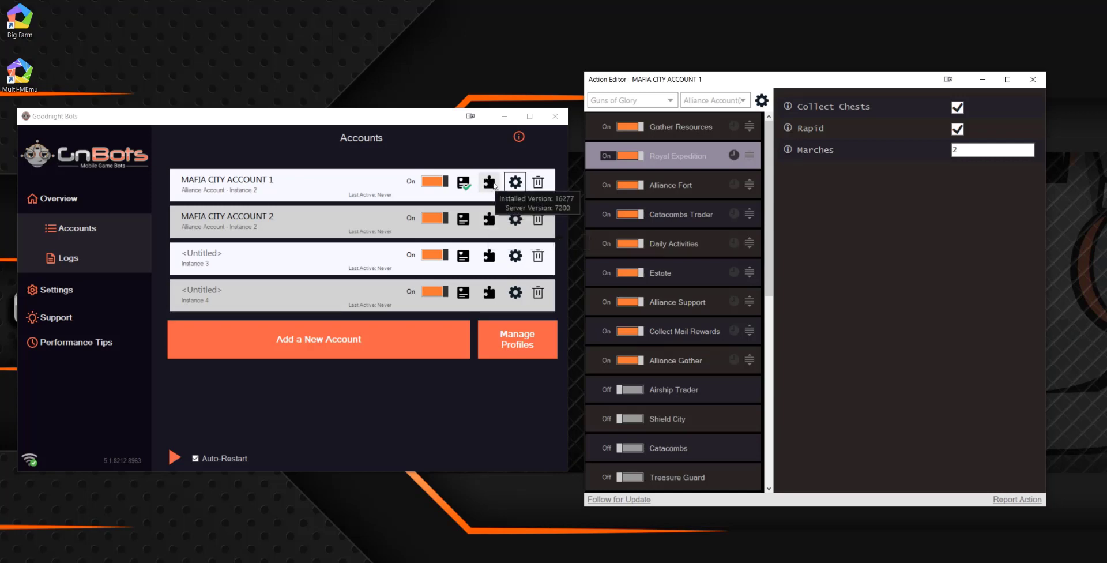
Move the action editor over the accounts window and open the web page for following bot updates.
{"action": "left_click_drag", "start_coordinate": [633, 79], "coordinate": [428, 73]}
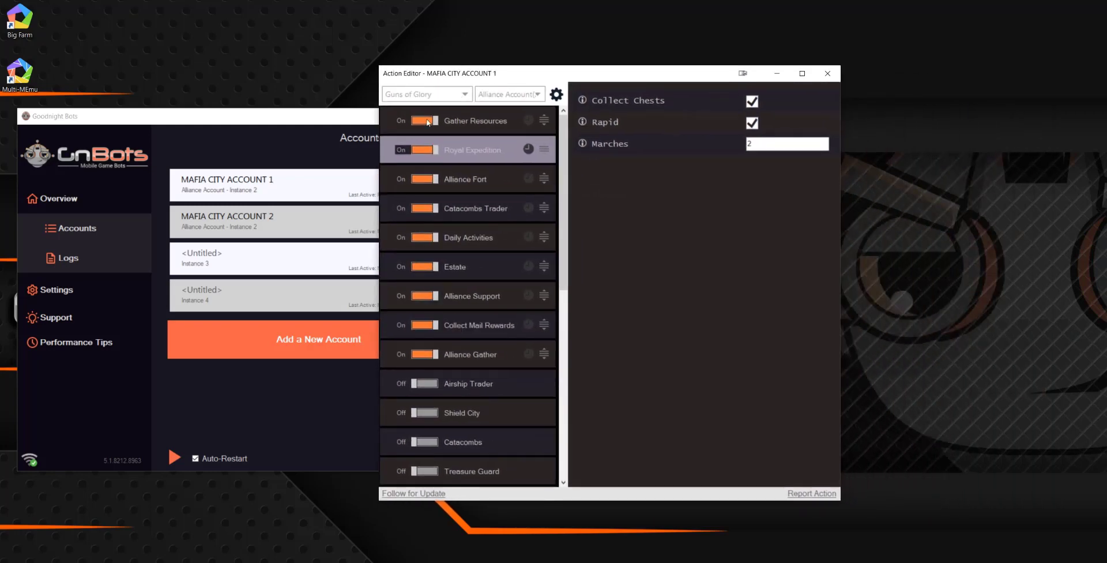
{"action": "left_click", "coordinate": [431, 495]}
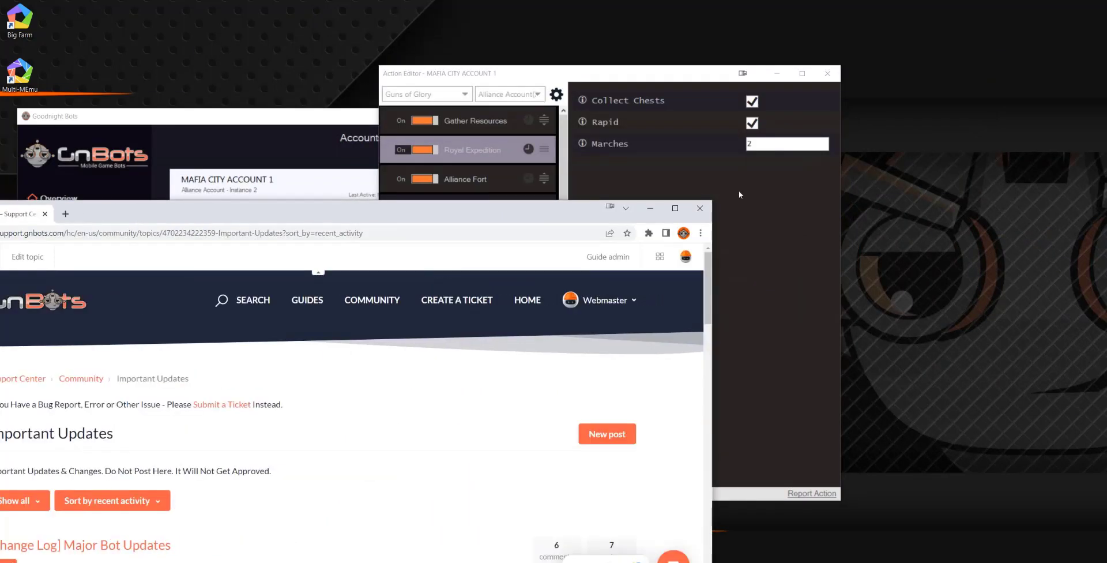
Maximize the browser window and read through the [Change Log] Major Bot Updates thread in Important Updates.
{"action": "left_click", "coordinate": [675, 208]}
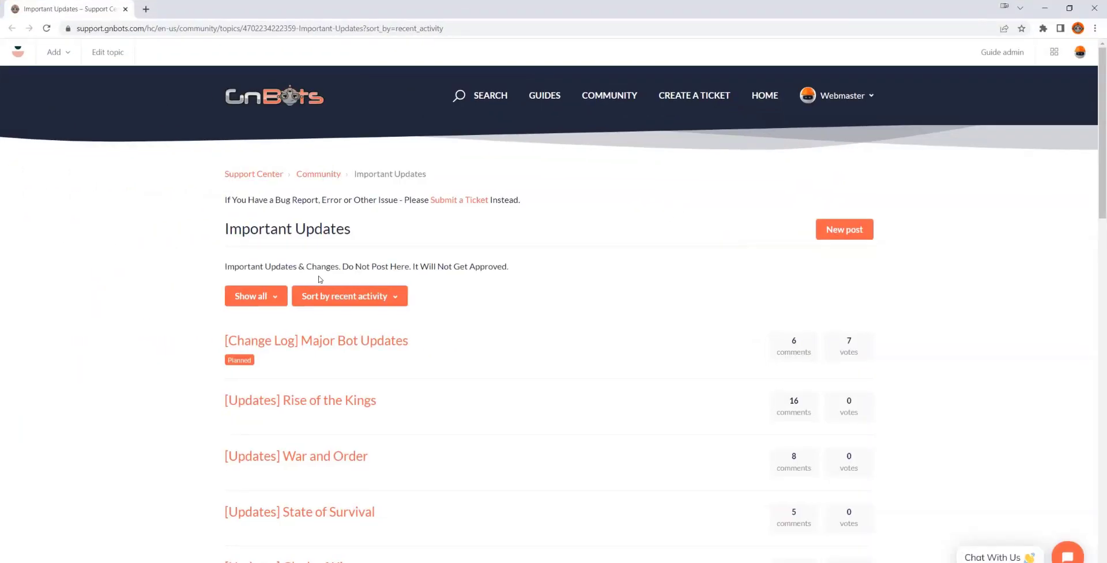
{"action": "left_click_drag", "start_coordinate": [196, 175], "coordinate": [448, 177]}
{"action": "left_click", "coordinate": [452, 178]}
{"action": "scroll", "coordinate": [306, 392], "scroll_direction": "down", "scroll_amount": 2}
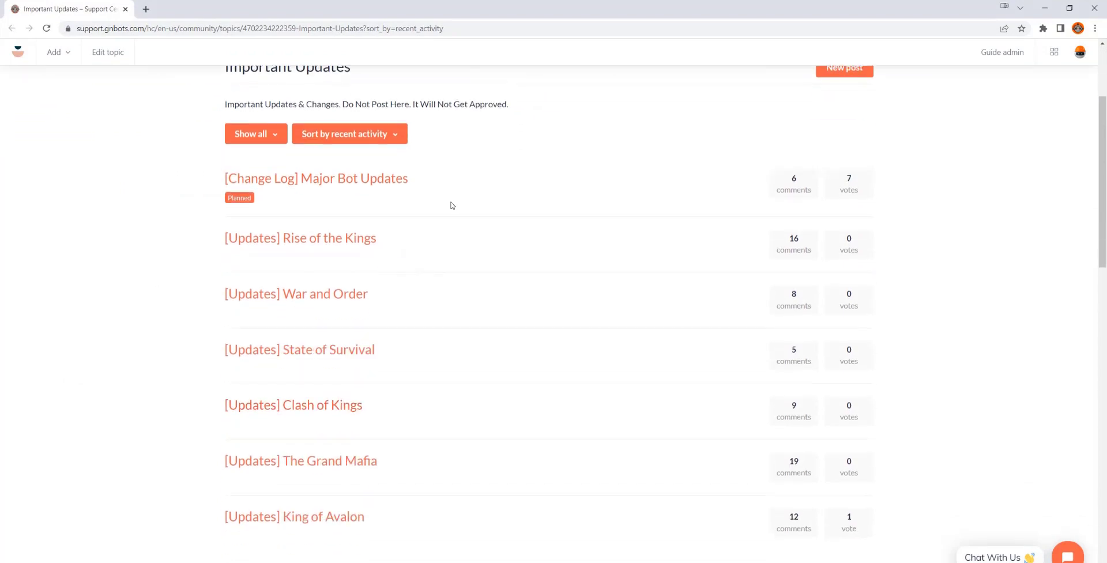
{"action": "left_click", "coordinate": [346, 178]}
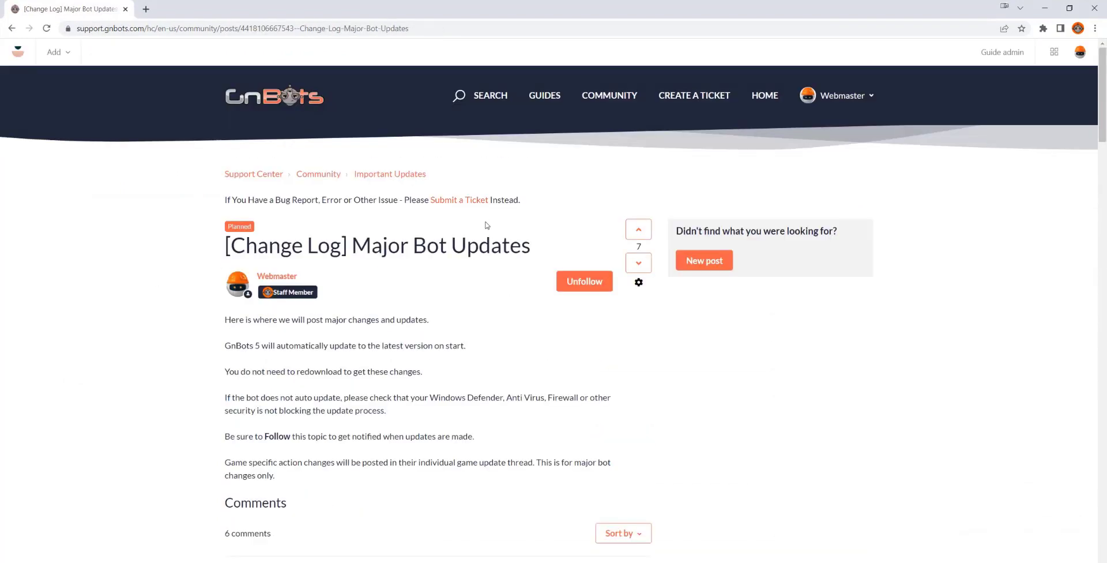
{"action": "scroll", "coordinate": [563, 238], "scroll_direction": "down", "scroll_amount": 14}
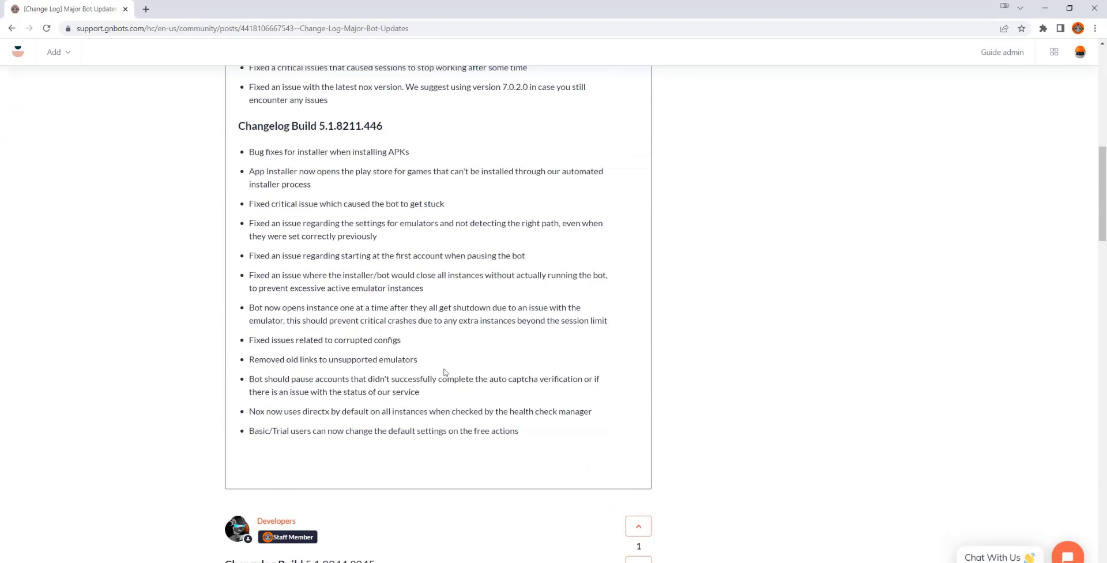
{"action": "scroll", "coordinate": [390, 283], "scroll_direction": "up", "scroll_amount": 15}
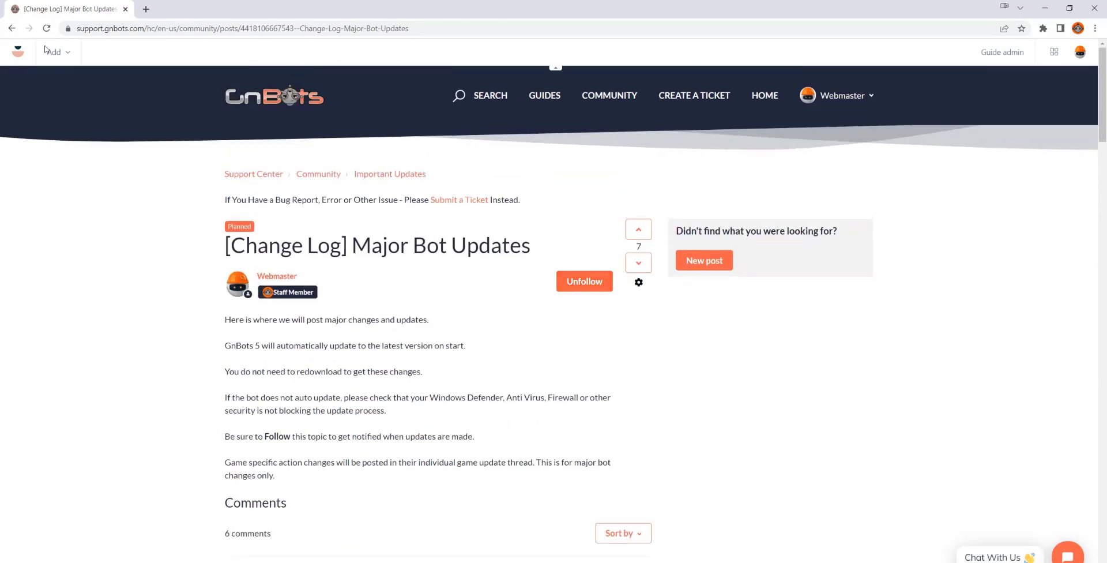
Return to the Important Updates list, open the [Updates] Mafia City thread and follow it.
{"action": "key", "text": "alt+Left"}
{"action": "scroll", "coordinate": [450, 295], "scroll_direction": "down", "scroll_amount": 1}
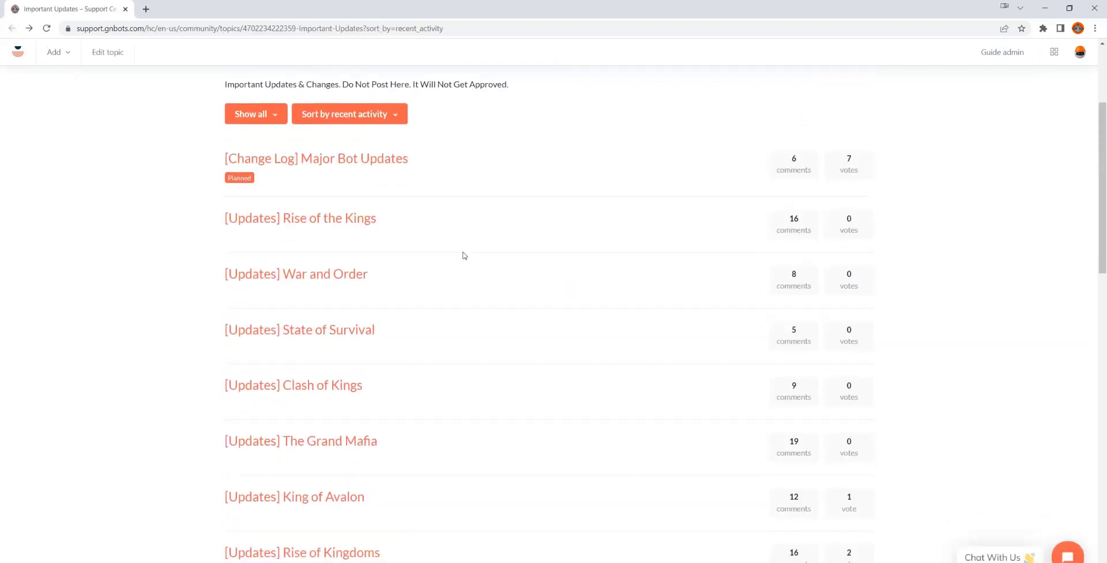
{"action": "scroll", "coordinate": [273, 399], "scroll_direction": "down", "scroll_amount": 4}
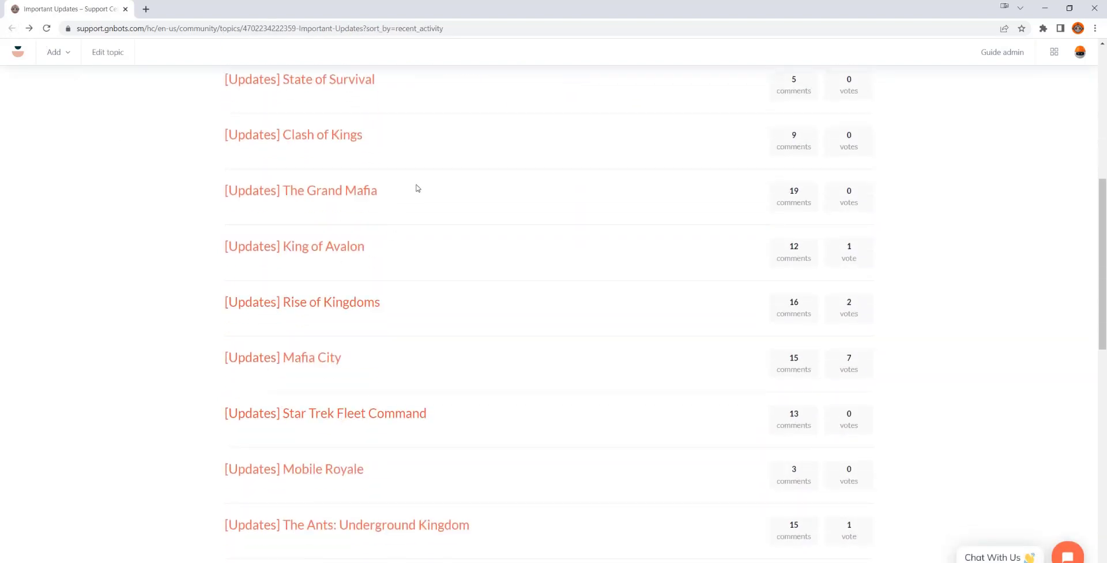
{"action": "left_click", "coordinate": [311, 358]}
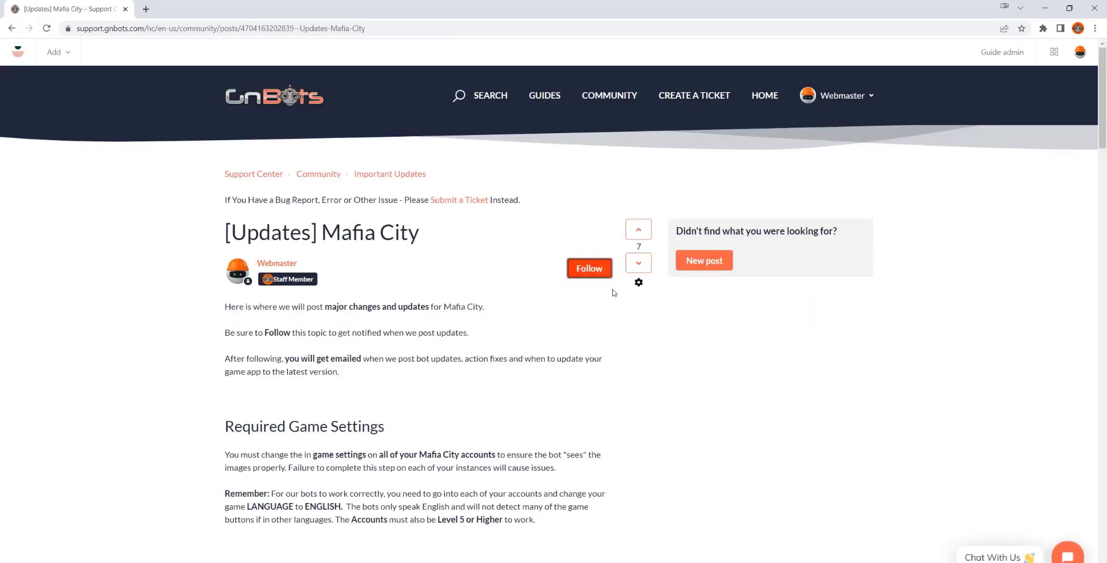
{"action": "left_click", "coordinate": [599, 277]}
Read through the Mafia City thread's required game settings, Nightscape image and staff update comments.
{"action": "scroll", "coordinate": [496, 266], "scroll_direction": "down", "scroll_amount": 3}
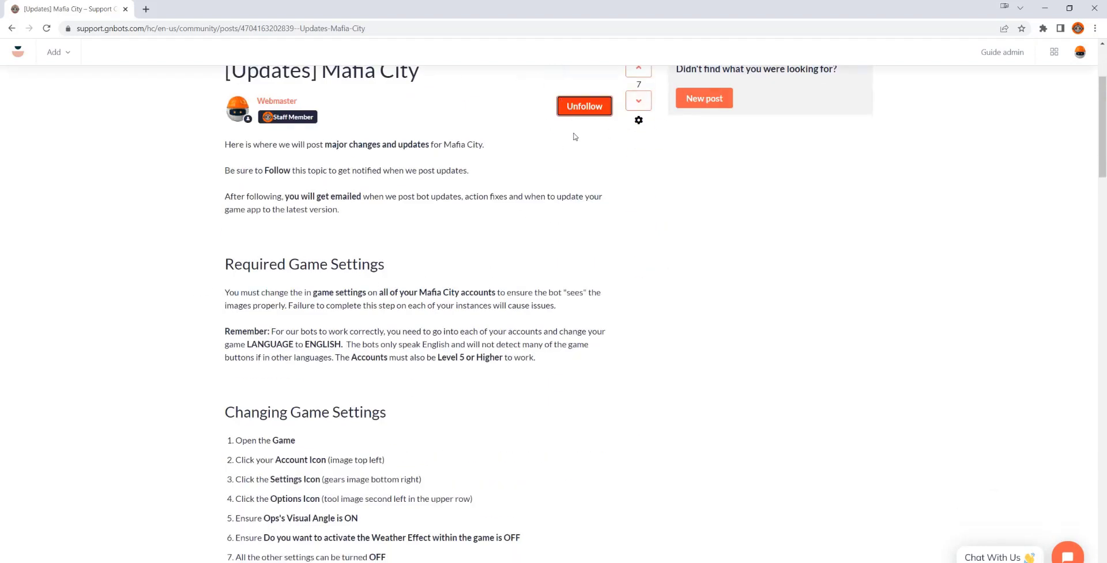
{"action": "scroll", "coordinate": [522, 167], "scroll_direction": "up", "scroll_amount": 1}
{"action": "scroll", "coordinate": [523, 167], "scroll_direction": "up", "scroll_amount": 1}
{"action": "scroll", "coordinate": [473, 282], "scroll_direction": "down", "scroll_amount": 18}
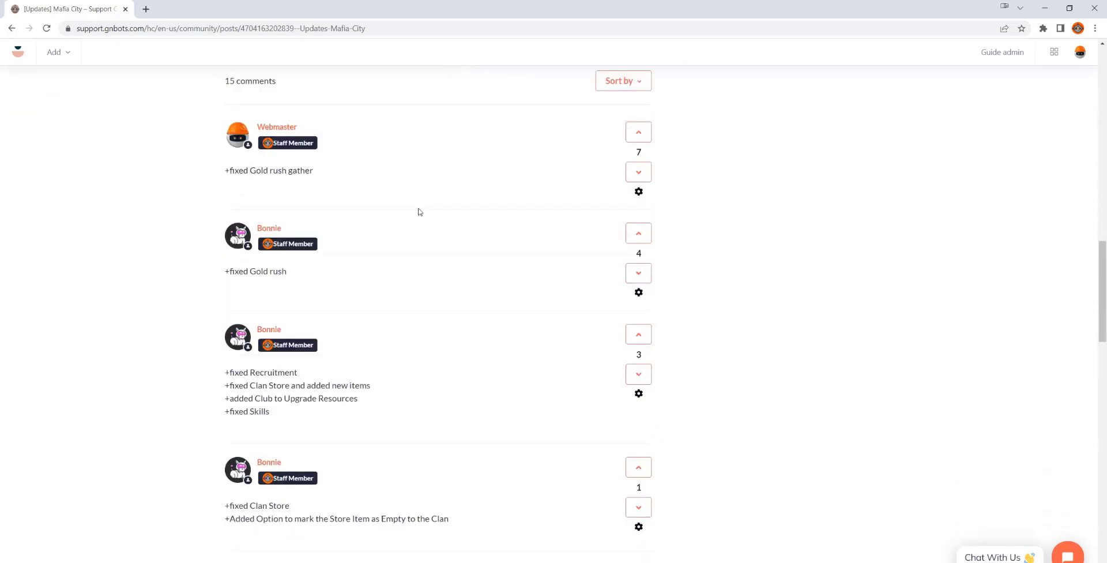
{"action": "scroll", "coordinate": [394, 235], "scroll_direction": "down", "scroll_amount": 3}
{"action": "scroll", "coordinate": [306, 321], "scroll_direction": "down", "scroll_amount": 5}
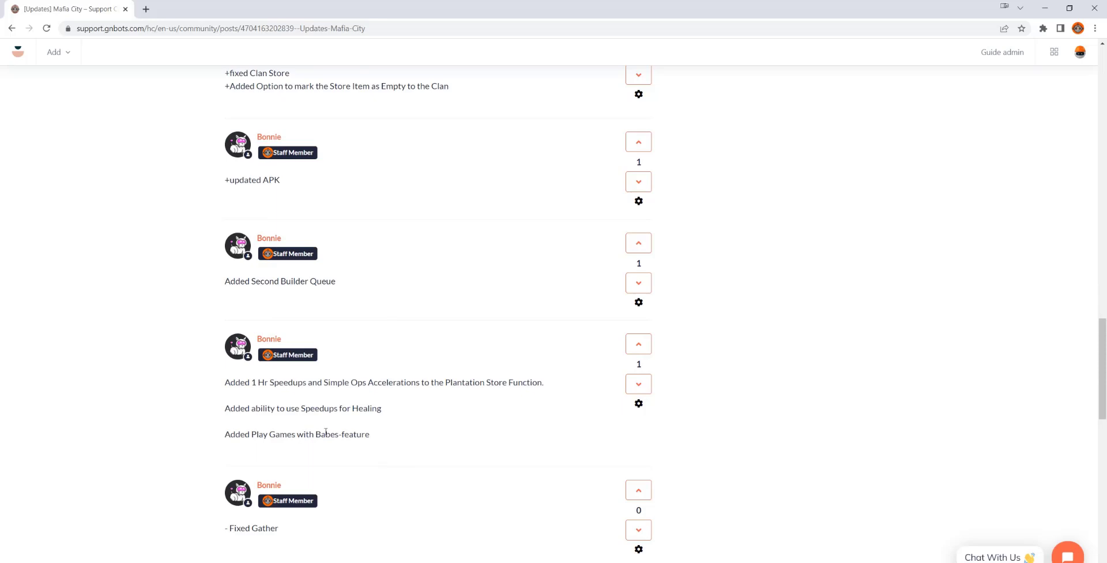
{"action": "scroll", "coordinate": [346, 424], "scroll_direction": "down", "scroll_amount": 4}
{"action": "scroll", "coordinate": [343, 352], "scroll_direction": "down", "scroll_amount": 4}
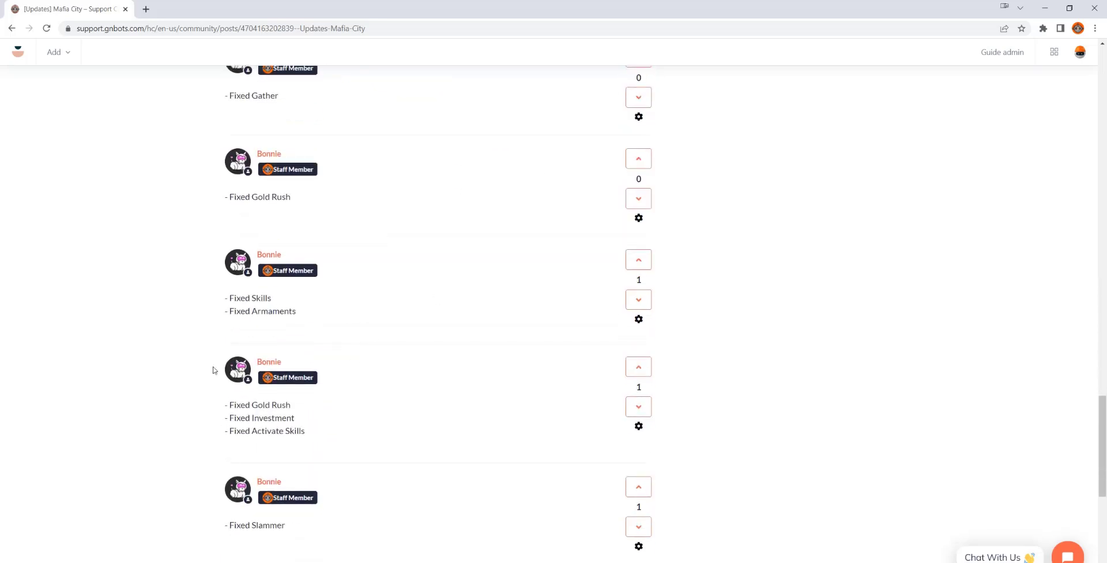
{"action": "scroll", "coordinate": [248, 366], "scroll_direction": "down", "scroll_amount": 3}
{"action": "scroll", "coordinate": [360, 398], "scroll_direction": "down", "scroll_amount": 4}
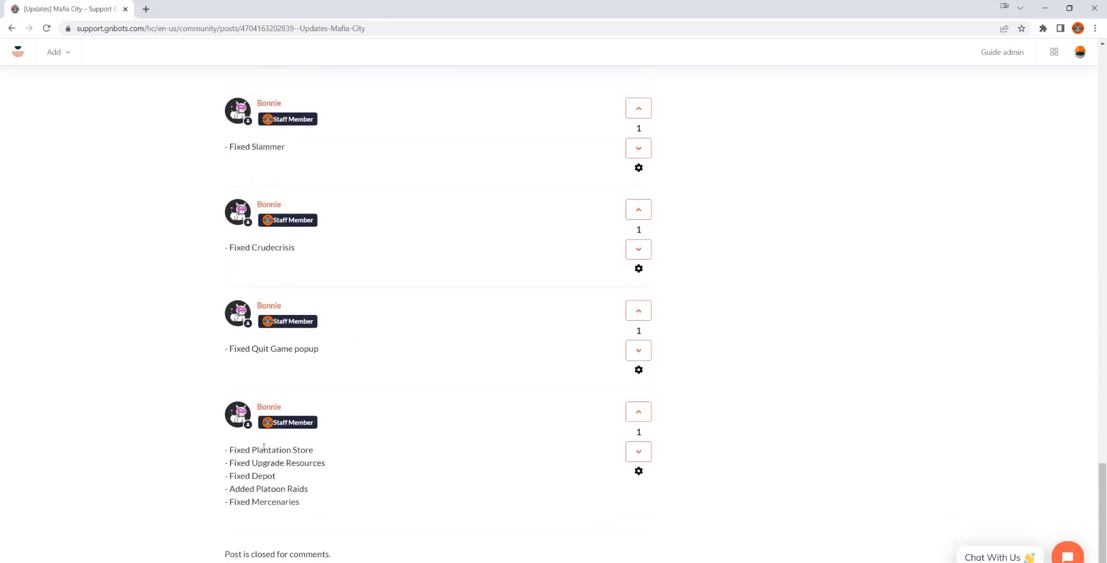
{"action": "scroll", "coordinate": [277, 487], "scroll_direction": "up", "scroll_amount": 20}
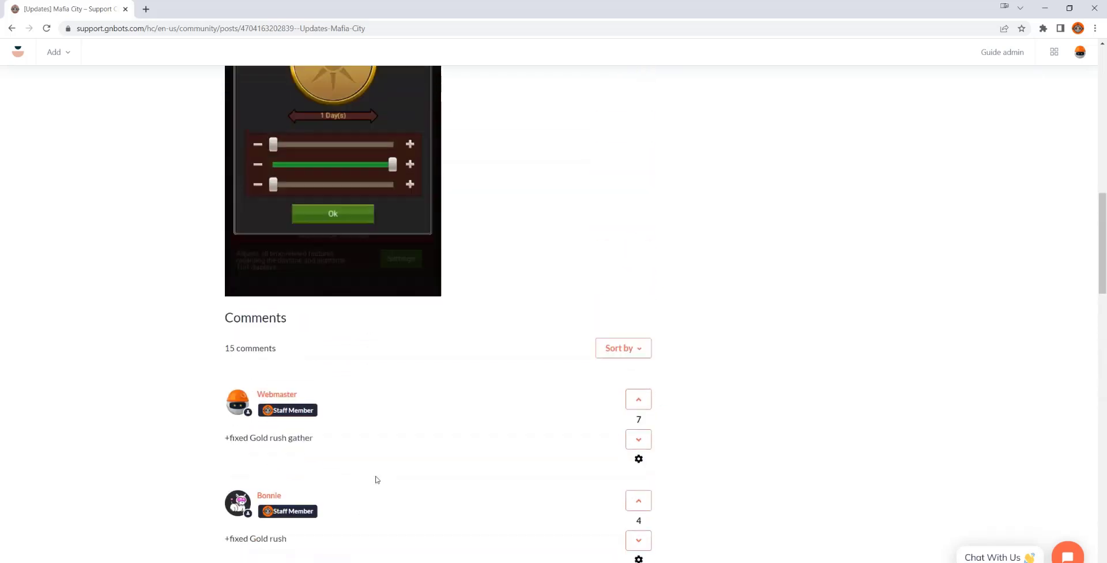
{"action": "scroll", "coordinate": [429, 470], "scroll_direction": "up", "scroll_amount": 6}
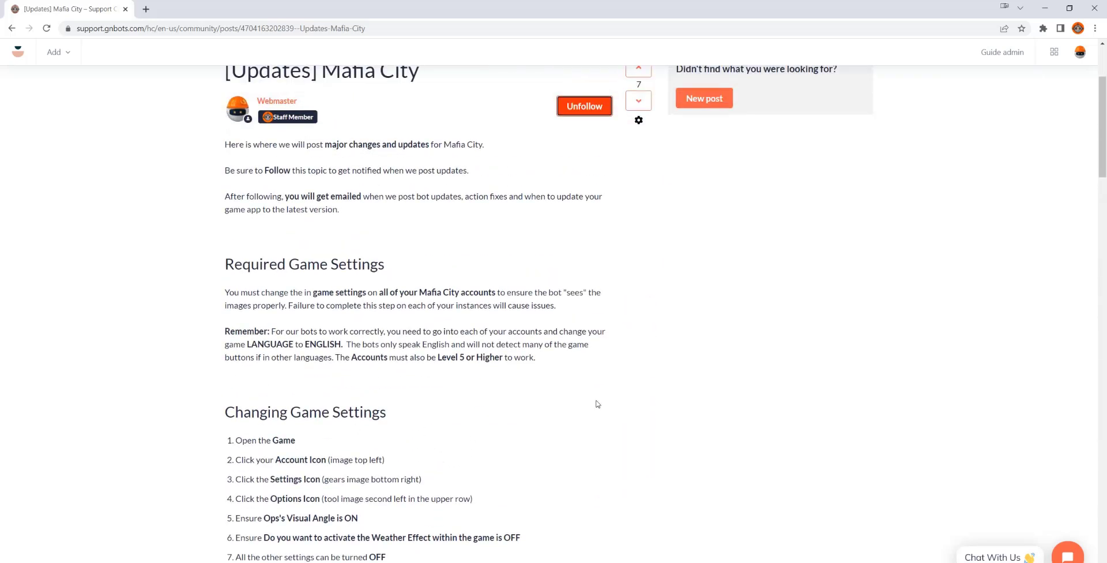
{"action": "scroll", "coordinate": [588, 402], "scroll_direction": "up", "scroll_amount": 3}
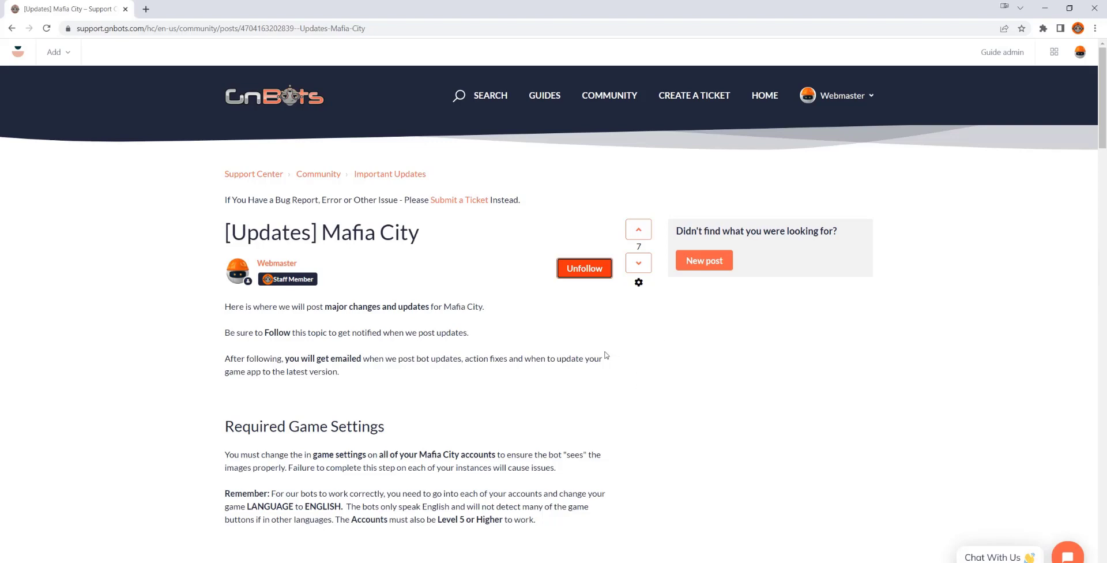
{"action": "scroll", "coordinate": [455, 353], "scroll_direction": "down", "scroll_amount": 5}
{"action": "scroll", "coordinate": [298, 349], "scroll_direction": "down", "scroll_amount": 10}
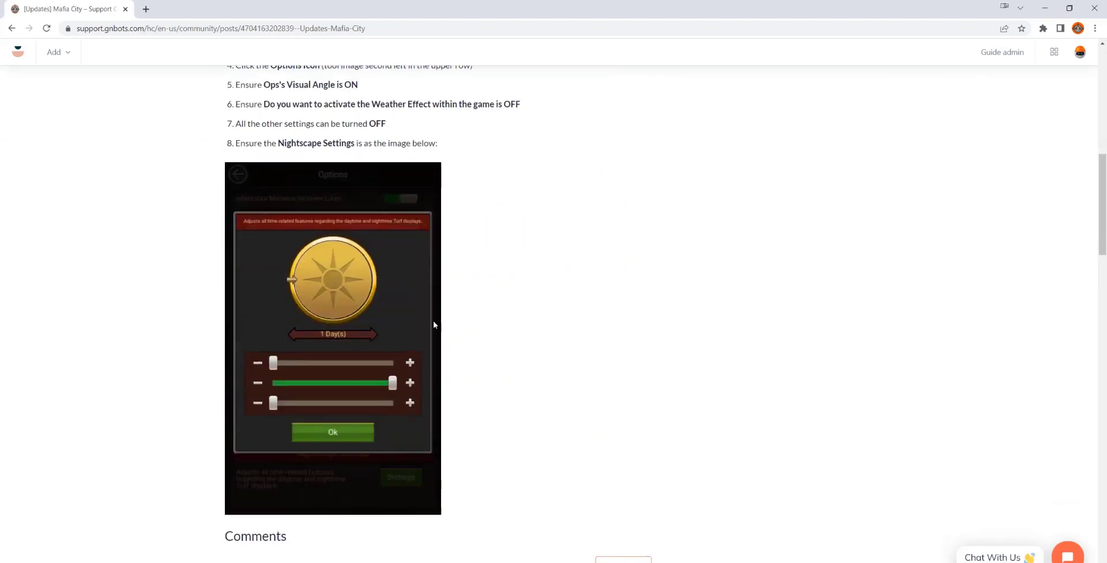
{"action": "scroll", "coordinate": [441, 348], "scroll_direction": "up", "scroll_amount": 15}
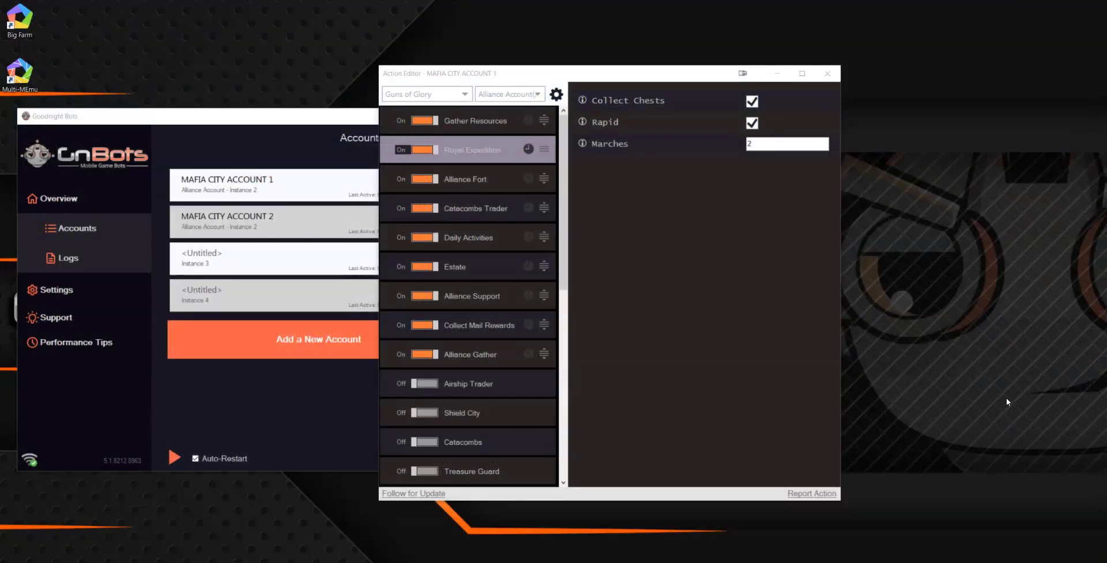
Switch back to GnBots, open an action report over the accounts window, and choose Mafia City with Attack Street Forces.
{"action": "key", "text": "alt+Tab"}
{"action": "left_click", "coordinate": [808, 489]}
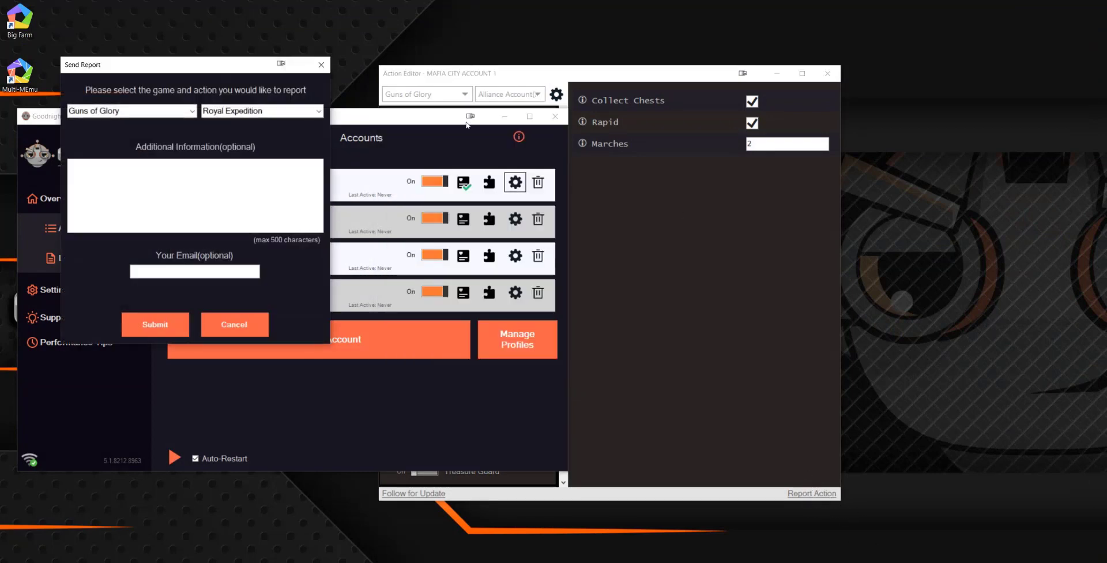
{"action": "left_click_drag", "start_coordinate": [179, 73], "coordinate": [532, 151]}
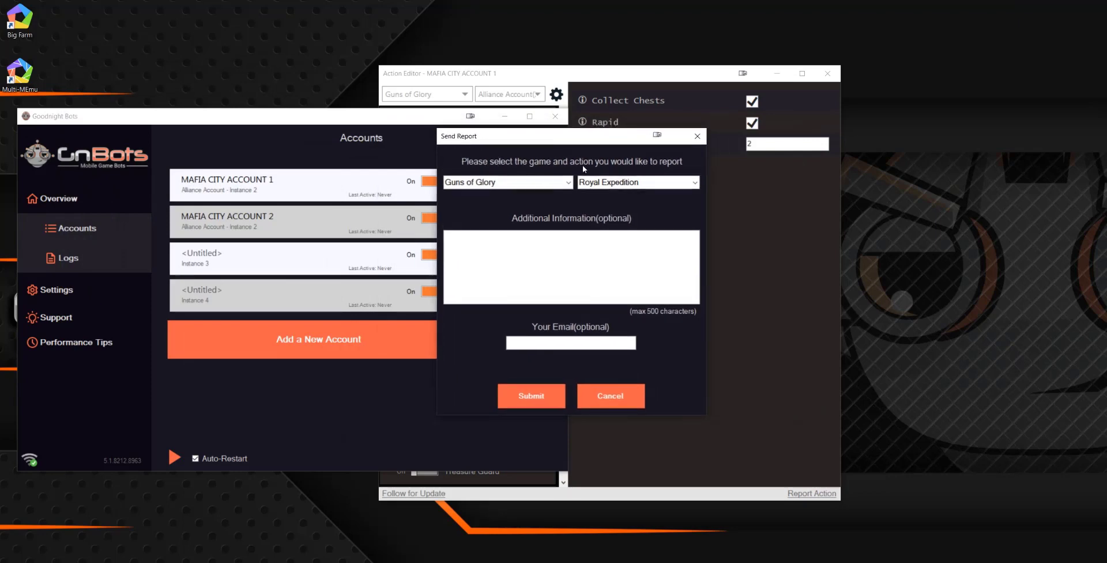
{"action": "left_click", "coordinate": [548, 182]}
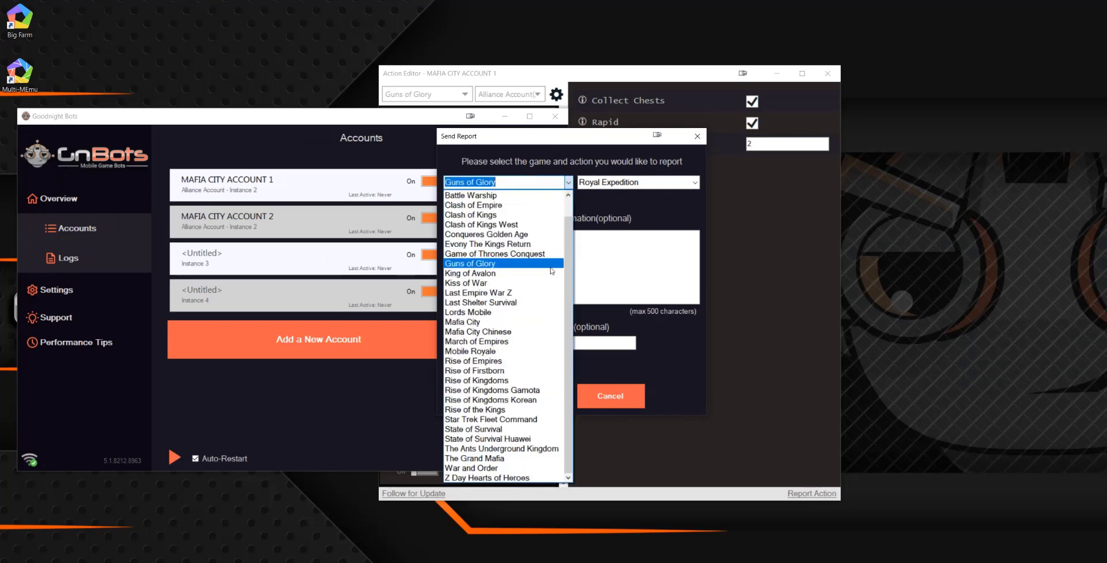
{"action": "left_click", "coordinate": [519, 322]}
{"action": "key", "text": "Tab"}
{"action": "key", "text": "alt+Down"}
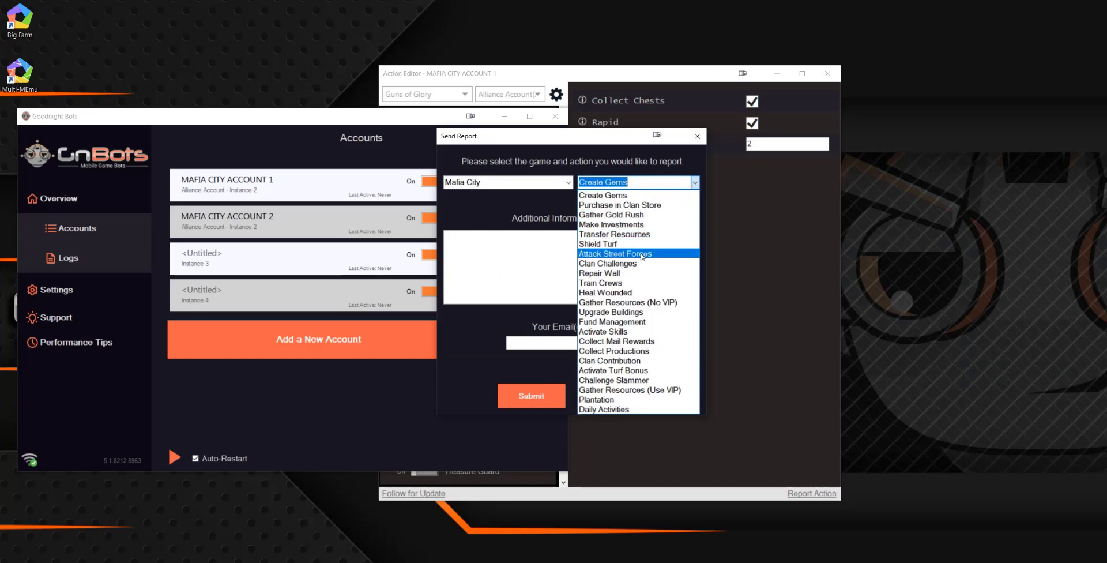
{"action": "left_click", "coordinate": [642, 255]}
Try out the report's additional information with "type whatever", clear it and go to the optional email field.
{"action": "left_click", "coordinate": [609, 249]}
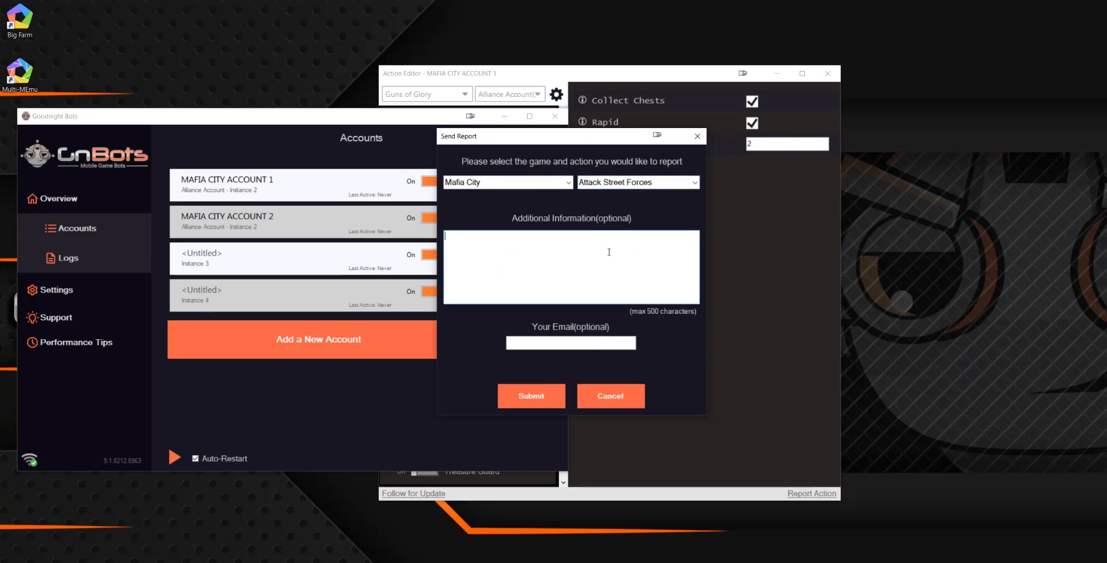
{"action": "type", "text": "type whatever"}
{"action": "left_click_drag", "start_coordinate": [615, 265], "coordinate": [443, 267]}
{"action": "key", "text": "BackSpace"}
{"action": "left_click", "coordinate": [581, 342]}
Change the reported action to Upgrade Buildings and close the report without submitting it.
{"action": "left_click", "coordinate": [609, 179]}
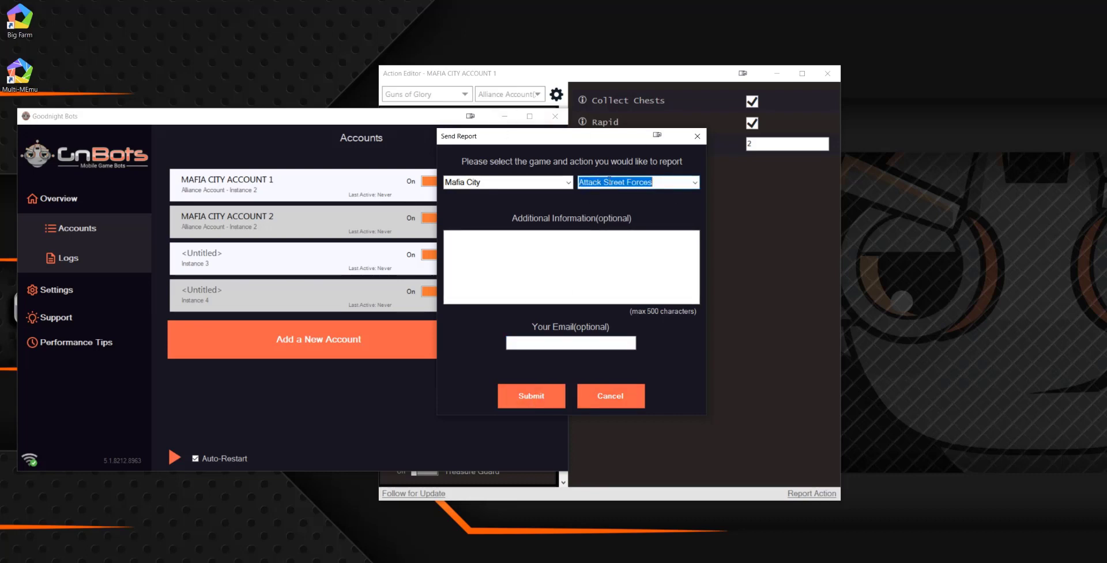
{"action": "left_click", "coordinate": [695, 183]}
{"action": "left_click", "coordinate": [635, 312]}
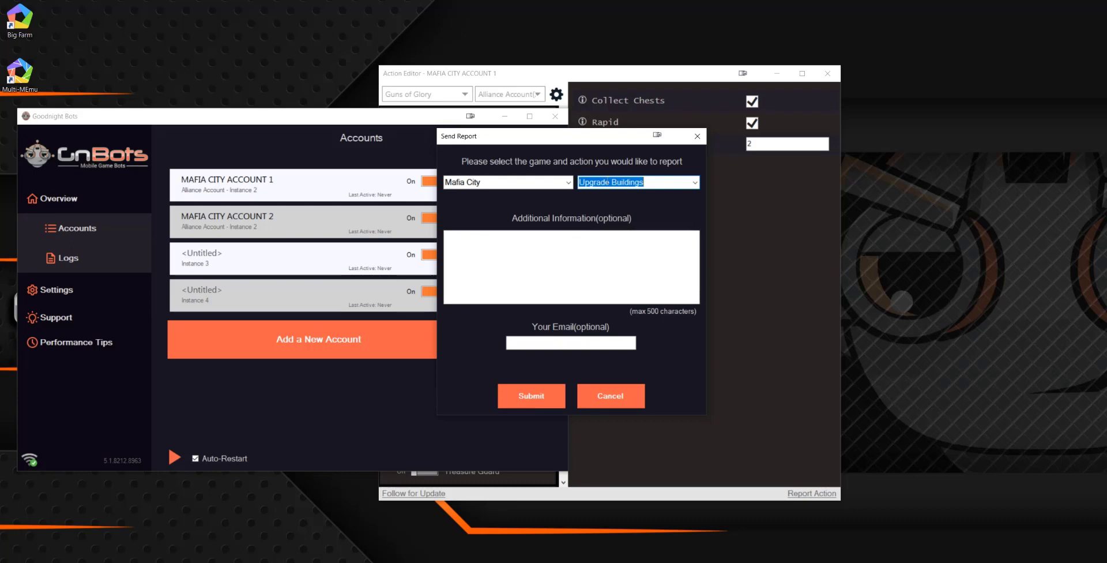
{"action": "left_click", "coordinate": [698, 137]}
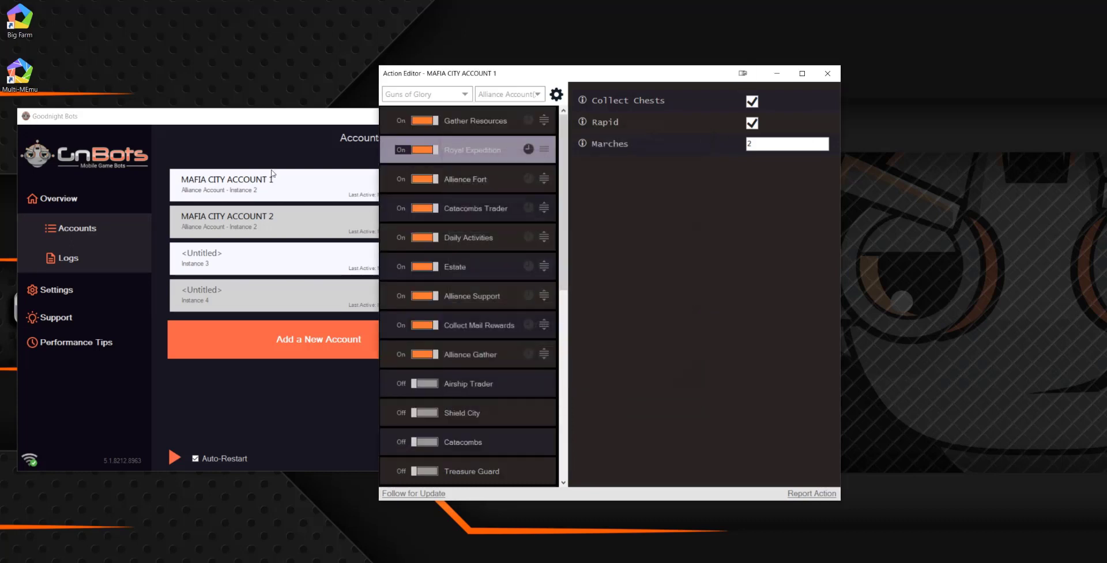
Turn on the Sanctuary and Talents actions for the first account and place the action editor beside the accounts window.
{"action": "left_click_drag", "start_coordinate": [478, 79], "coordinate": [457, 82]}
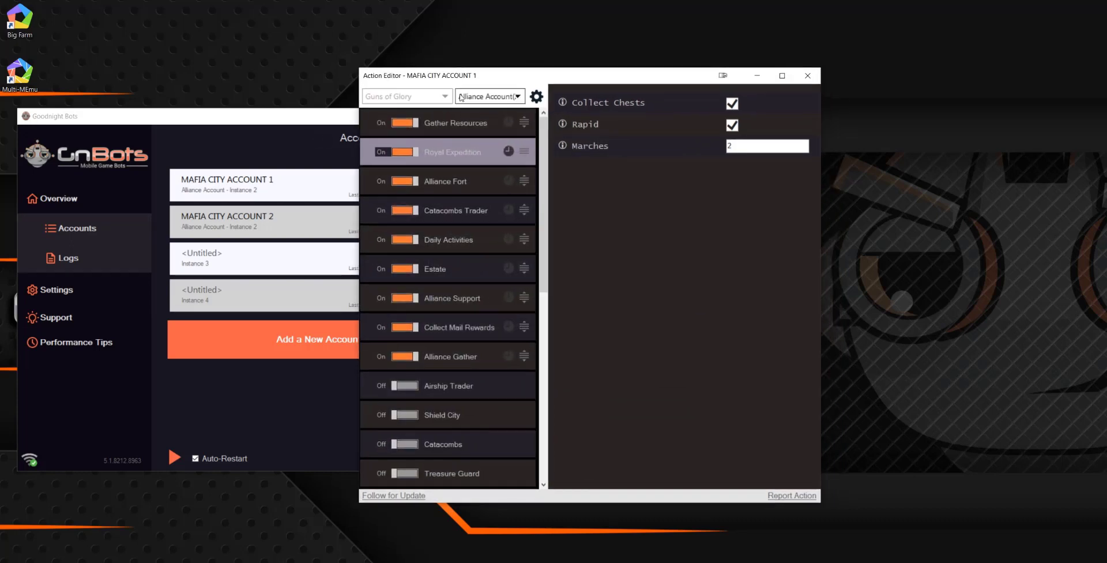
{"action": "left_click", "coordinate": [461, 299]}
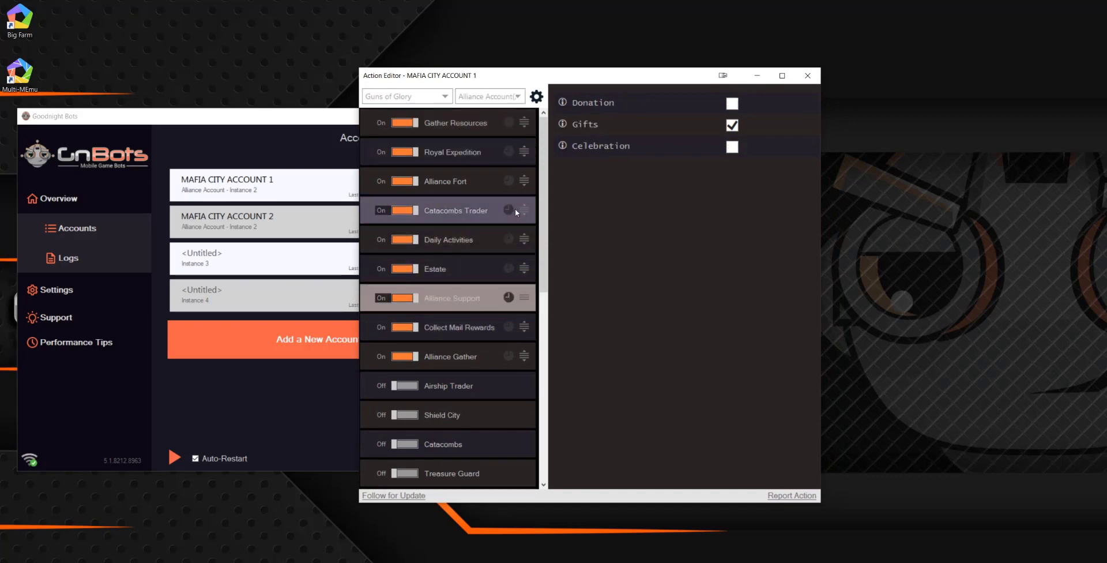
{"action": "scroll", "coordinate": [511, 219], "scroll_direction": "down", "scroll_amount": 5}
{"action": "left_click", "coordinate": [402, 254]}
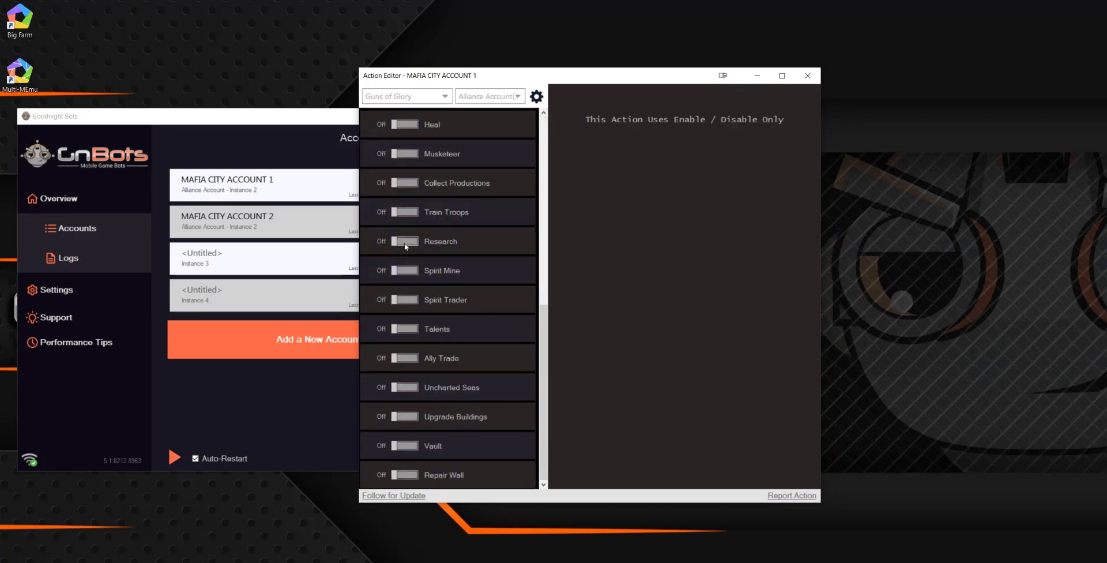
{"action": "left_click", "coordinate": [458, 333]}
{"action": "scroll", "coordinate": [458, 317], "scroll_direction": "up", "scroll_amount": 3}
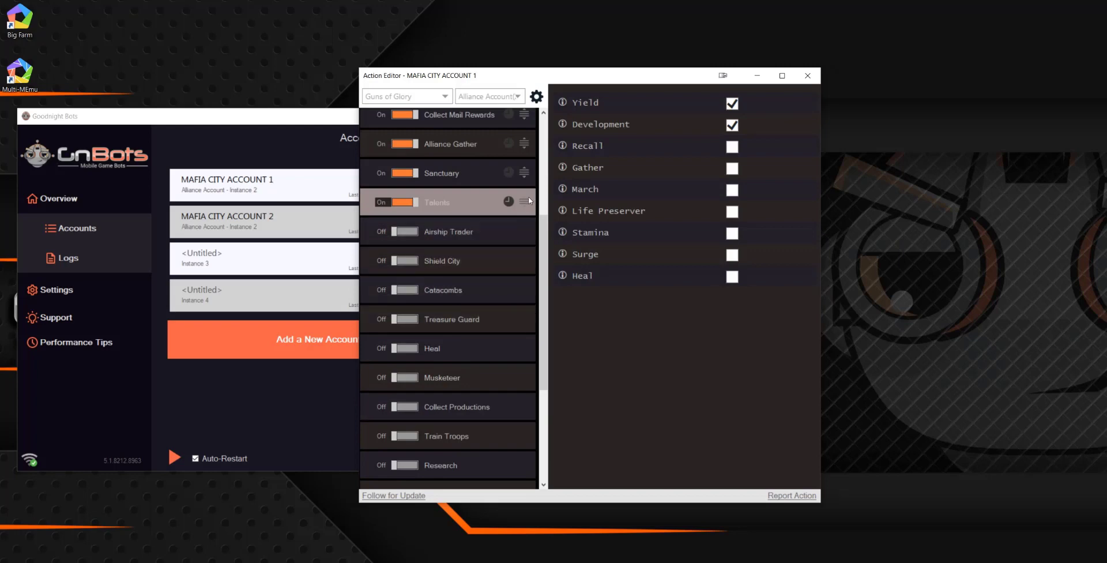
{"action": "left_click_drag", "start_coordinate": [572, 80], "coordinate": [791, 77]}
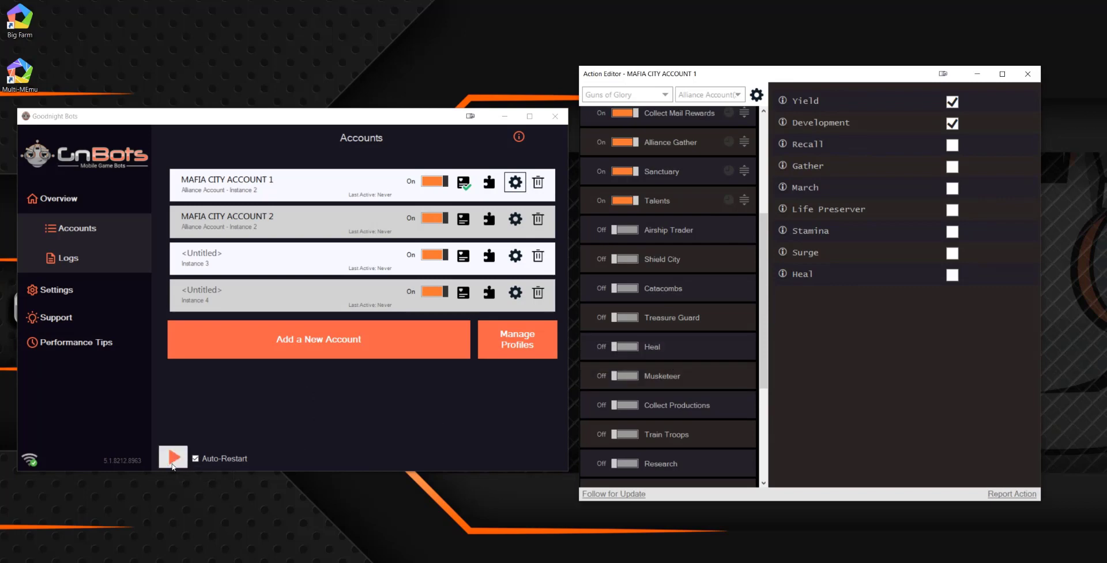
Review the first account's enabled actions, the Daily Activities options and the editor's game and profile selections.
{"action": "scroll", "coordinate": [681, 137], "scroll_direction": "up", "scroll_amount": 5}
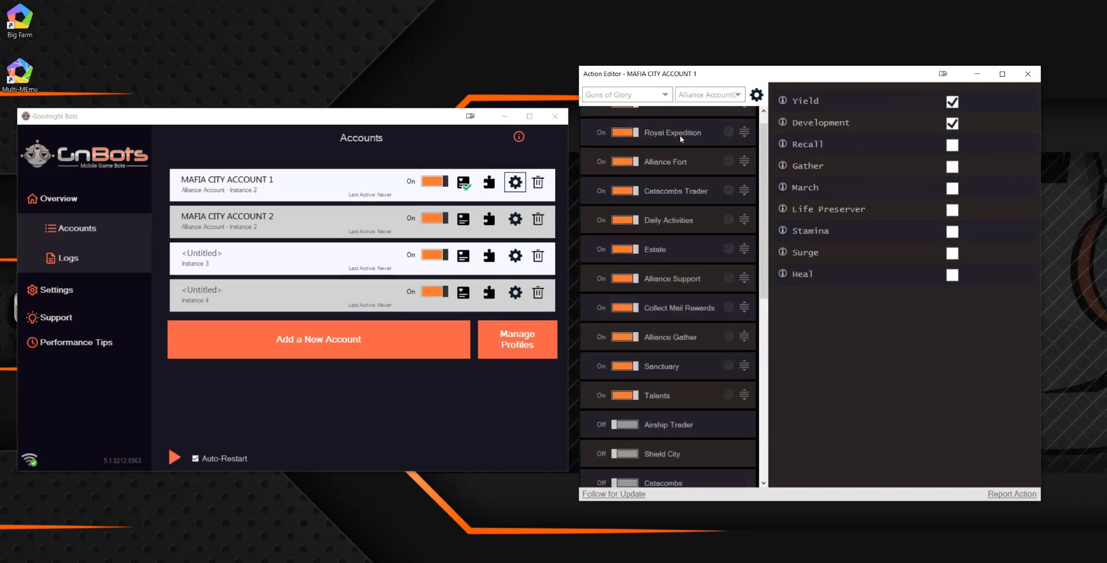
{"action": "left_click", "coordinate": [697, 219]}
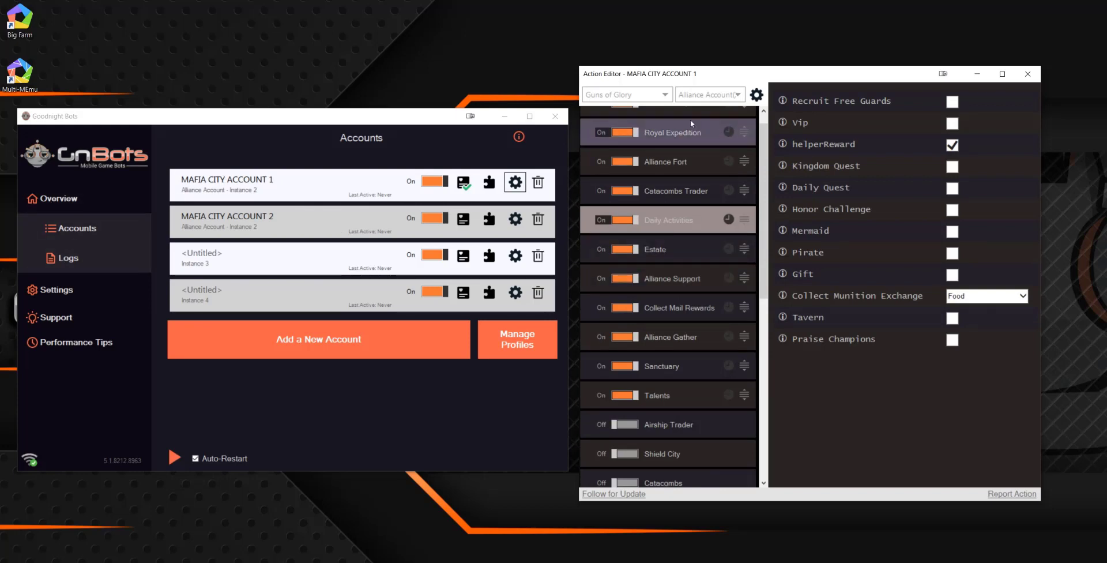
{"action": "left_click", "coordinate": [662, 100]}
{"action": "left_click", "coordinate": [662, 99]}
{"action": "left_click", "coordinate": [711, 95]}
{"action": "scroll", "coordinate": [708, 138], "scroll_direction": "up", "scroll_amount": 1}
{"action": "left_click", "coordinate": [708, 135]}
{"action": "scroll", "coordinate": [700, 151], "scroll_direction": "up", "scroll_amount": 1}
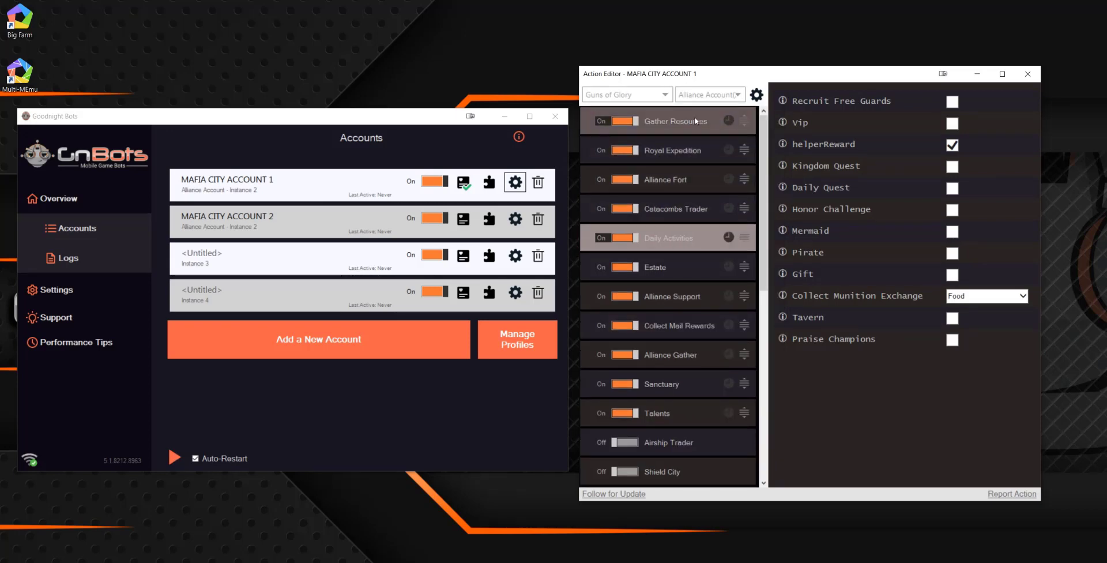
Turn off Gather Resources, Alliance Fort, Royal Expedition, Daily Activities, Estate, Catacombs Trader and Alliance Support for the first account.
{"action": "left_click", "coordinate": [624, 120]}
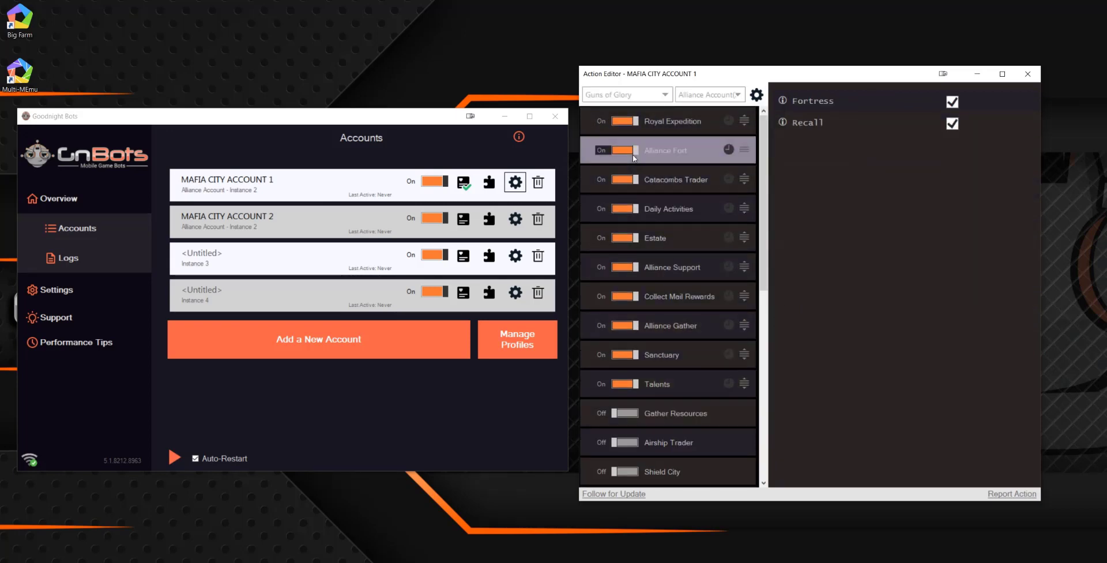
{"action": "left_click", "coordinate": [624, 150]}
{"action": "left_click", "coordinate": [625, 120]}
{"action": "left_click", "coordinate": [624, 150]}
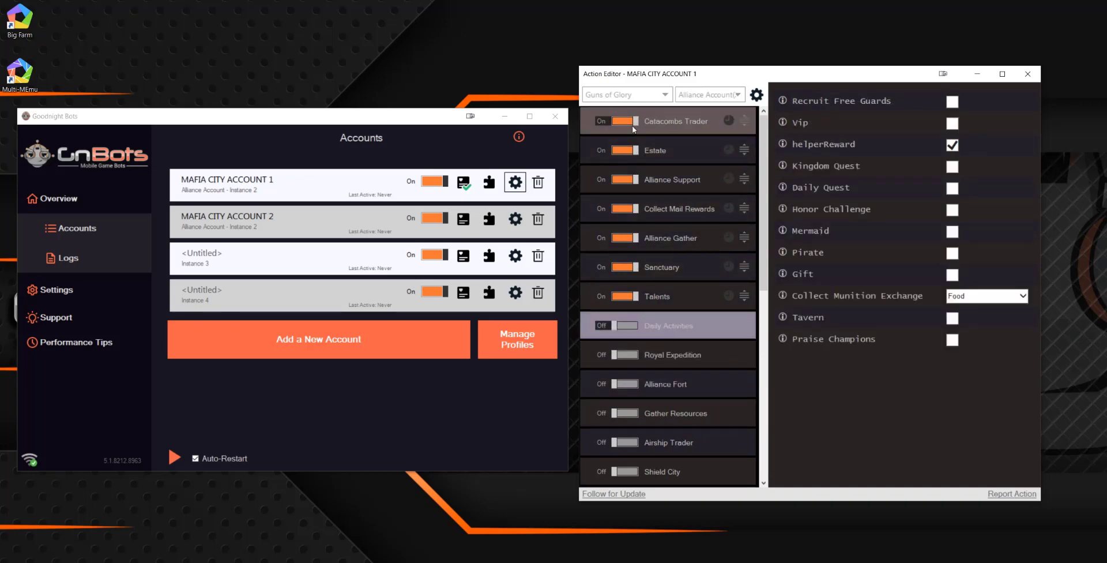
{"action": "left_click", "coordinate": [624, 150]}
{"action": "left_click", "coordinate": [624, 121]}
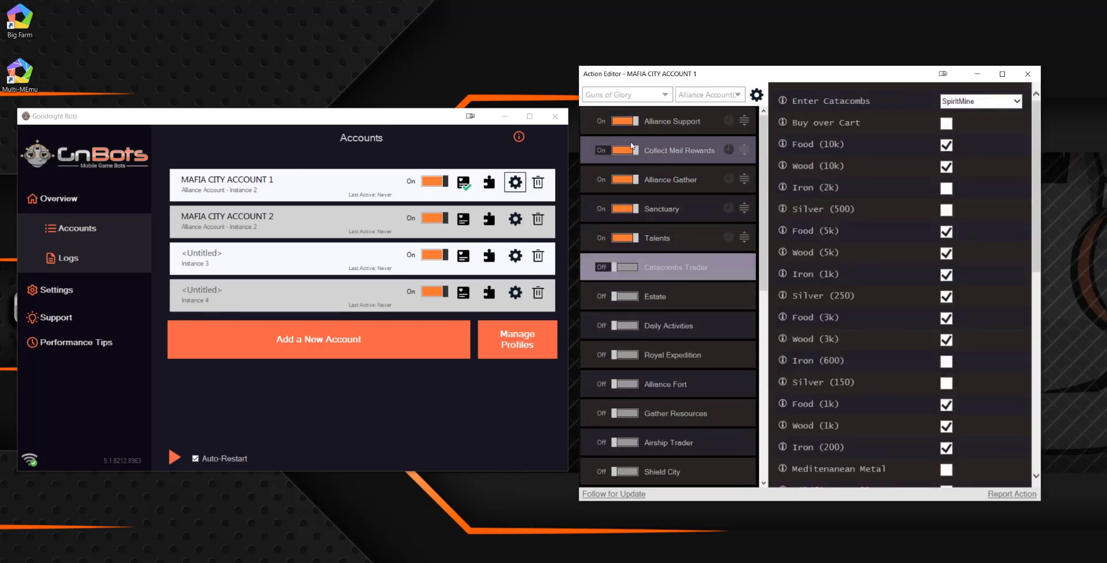
{"action": "left_click", "coordinate": [634, 121]}
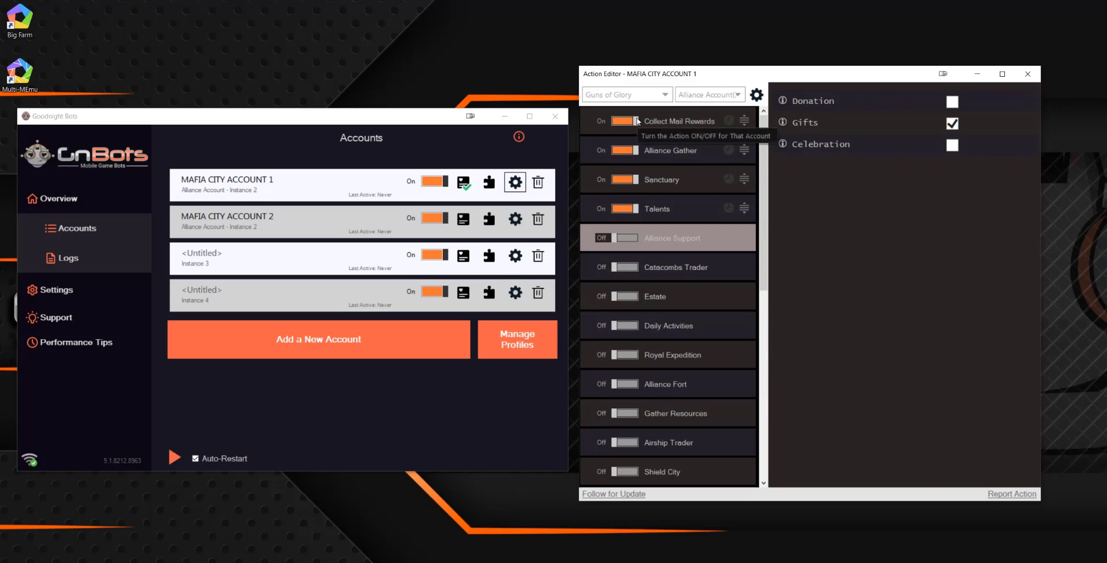